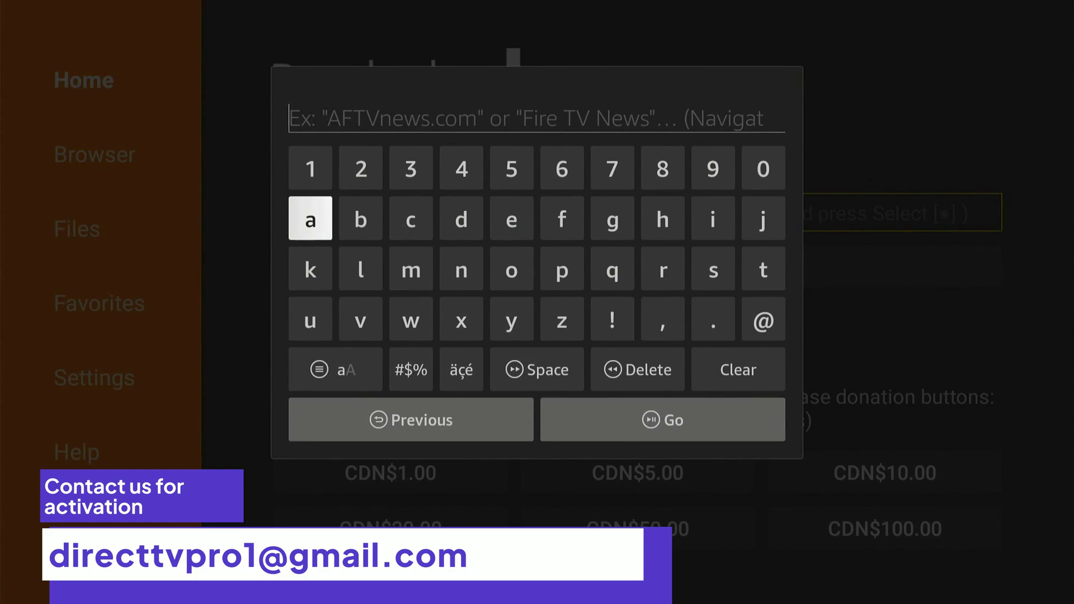
# - Begin the download URL with "bit." in the address field
pyautogui.press('Right')
pyautogui.press('Return')
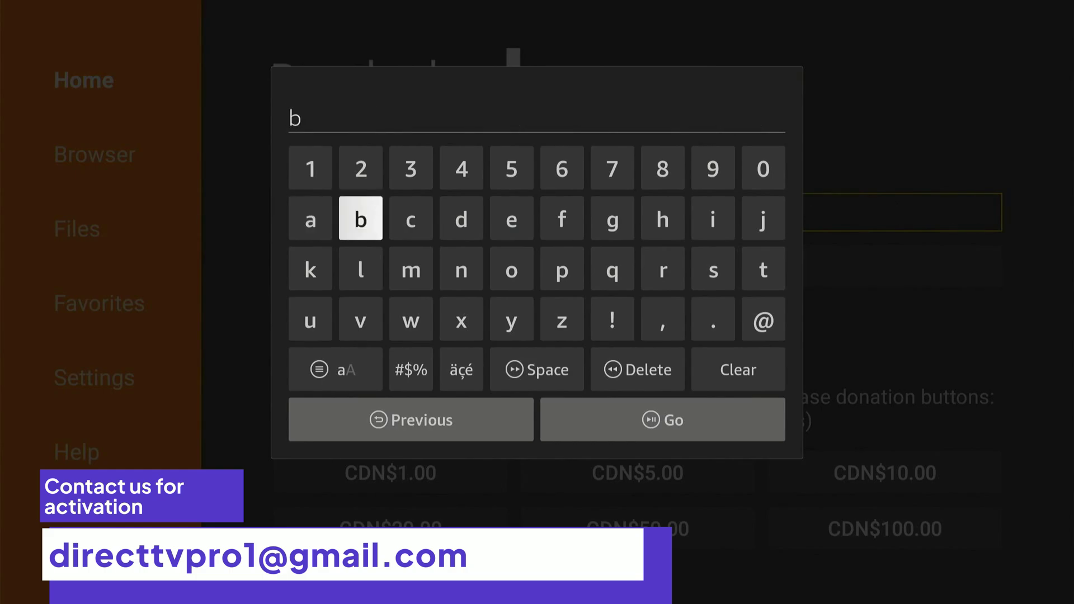
pyautogui.press('Left')
pyautogui.press('Left')
pyautogui.press('Left')
pyautogui.press('Return')
pyautogui.press('Down')
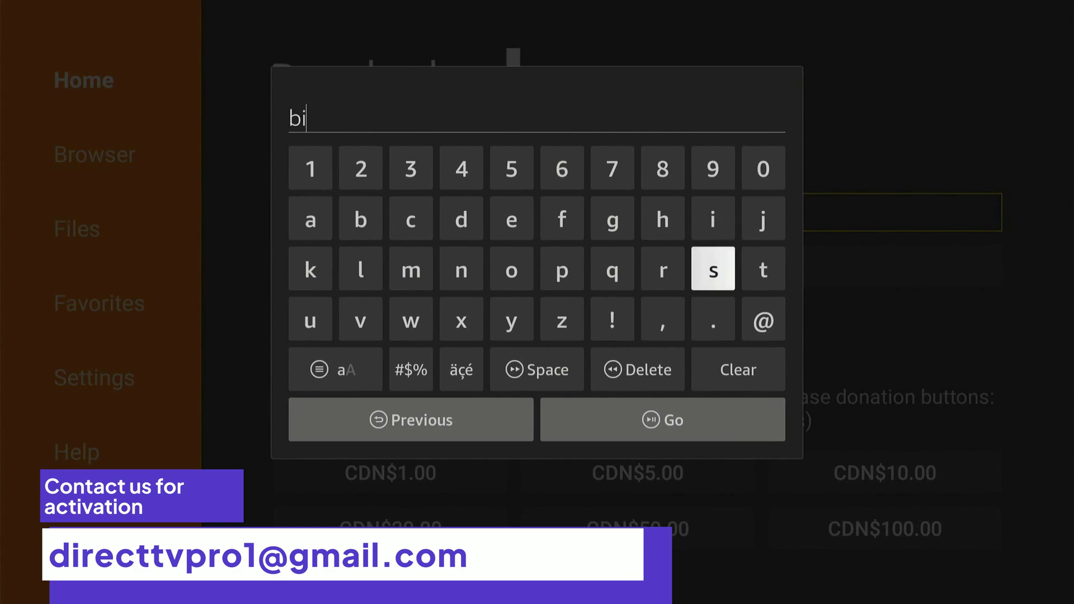
pyautogui.press('Right')
pyautogui.press('Return')
pyautogui.press('Down')
pyautogui.press('Left')
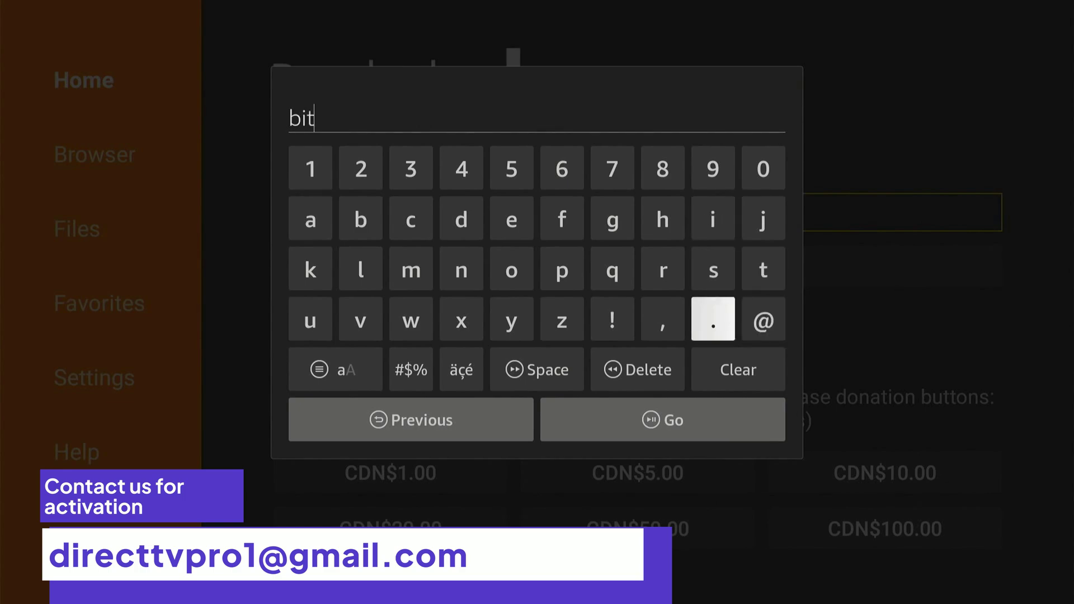
pyautogui.press('Return')
# - Append "ly" to the URL so the domain reads bit.ly
pyautogui.press('Up')
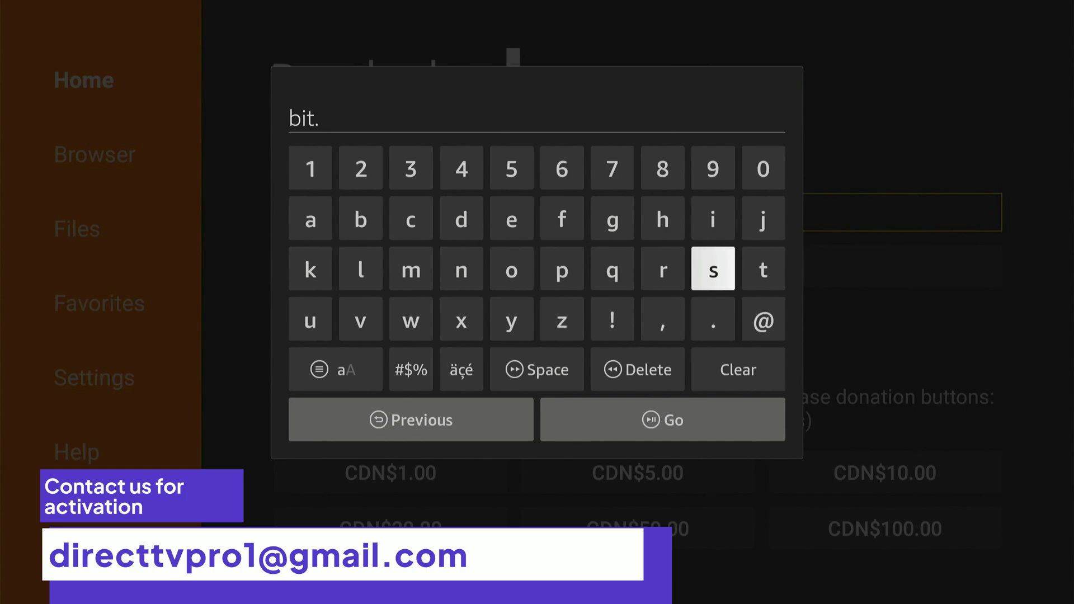
pyautogui.press('Right')
pyautogui.press('Right')
pyautogui.press('Right')
pyautogui.press('Return')
pyautogui.press('Down')
pyautogui.press('Right')
pyautogui.press('Right')
pyautogui.press('Right')
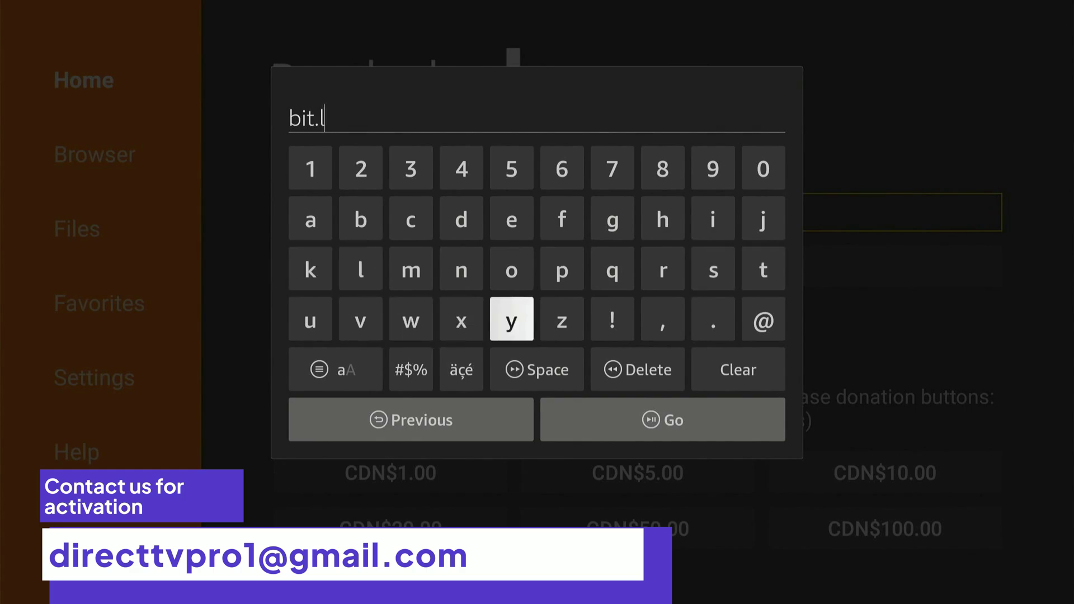
pyautogui.press('Return')
# - Add a forward slash after the bit.ly domain using the symbol characters
pyautogui.press('Down')
pyautogui.press('Left')
pyautogui.press('Left')
pyautogui.press('Return')
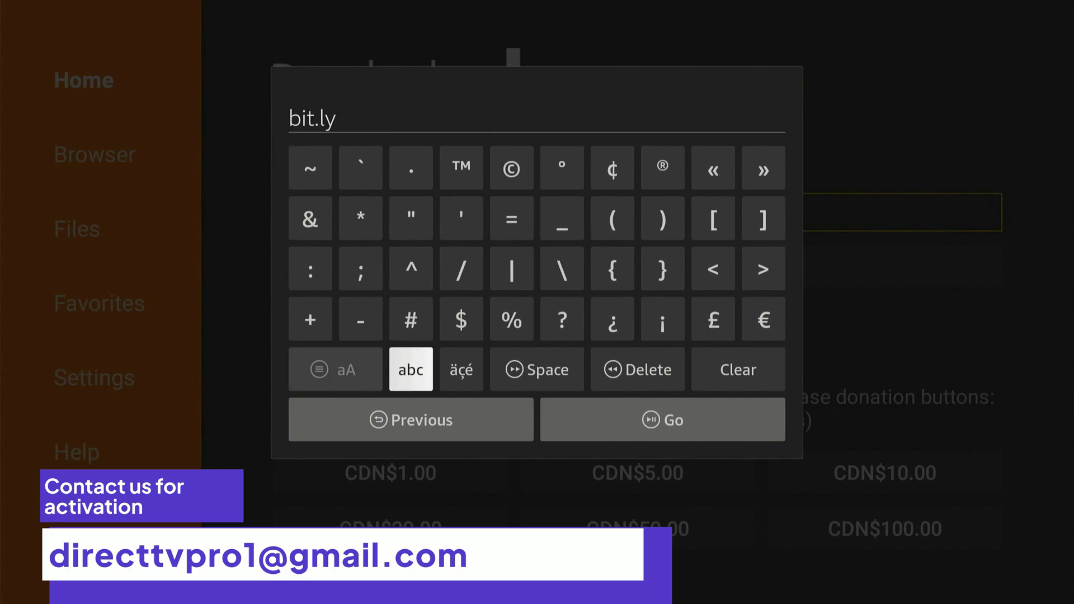
pyautogui.press('Up')
pyautogui.press('Up')
pyautogui.press('Right')
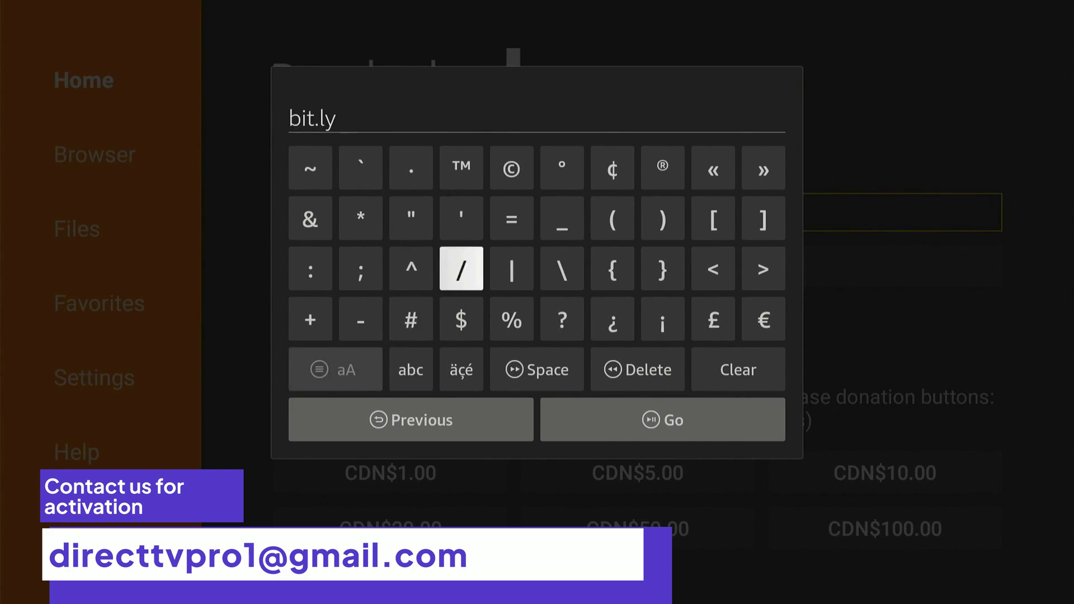
pyautogui.press('Return')
# - Append the uppercase letters "ST" after the slash in the URL
pyautogui.press('Down')
pyautogui.press('Down')
pyautogui.press('Left')
pyautogui.press('Return')
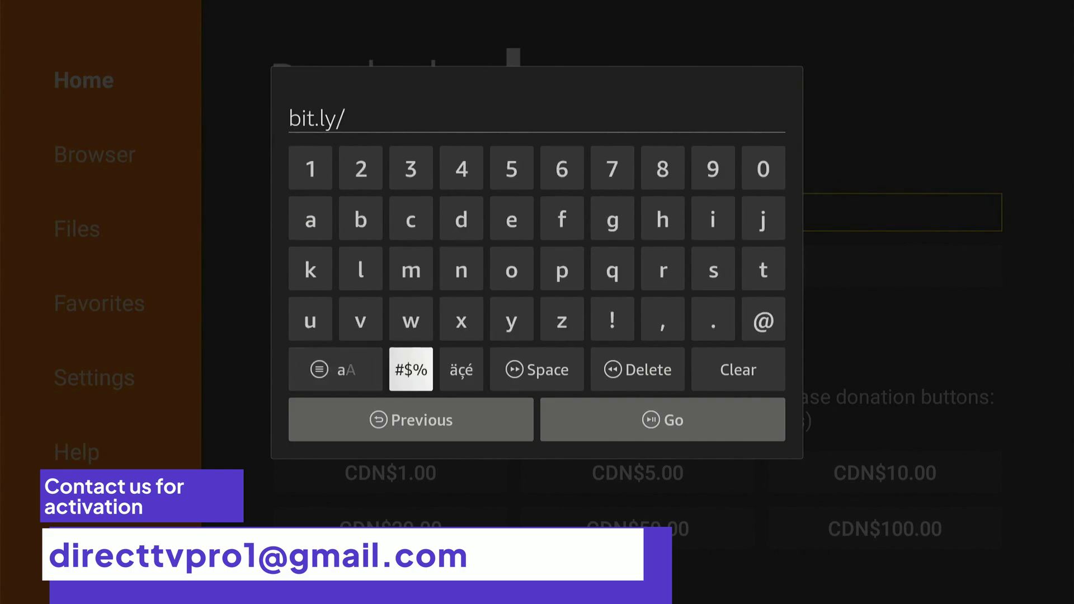
pyautogui.press('Left')
pyautogui.press('Return')
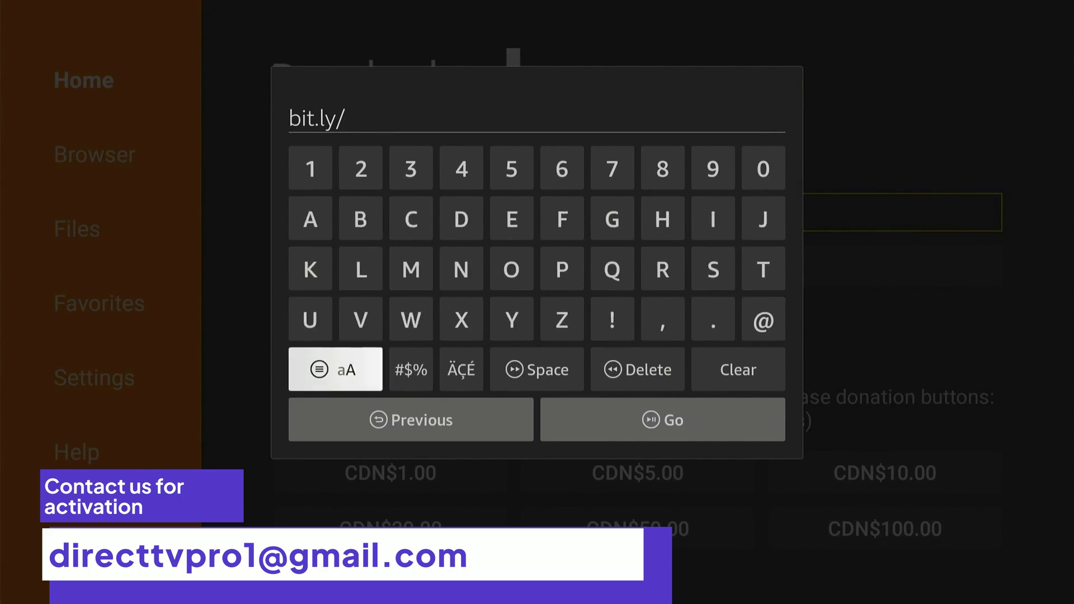
pyautogui.press('Up')
pyautogui.press('Up')
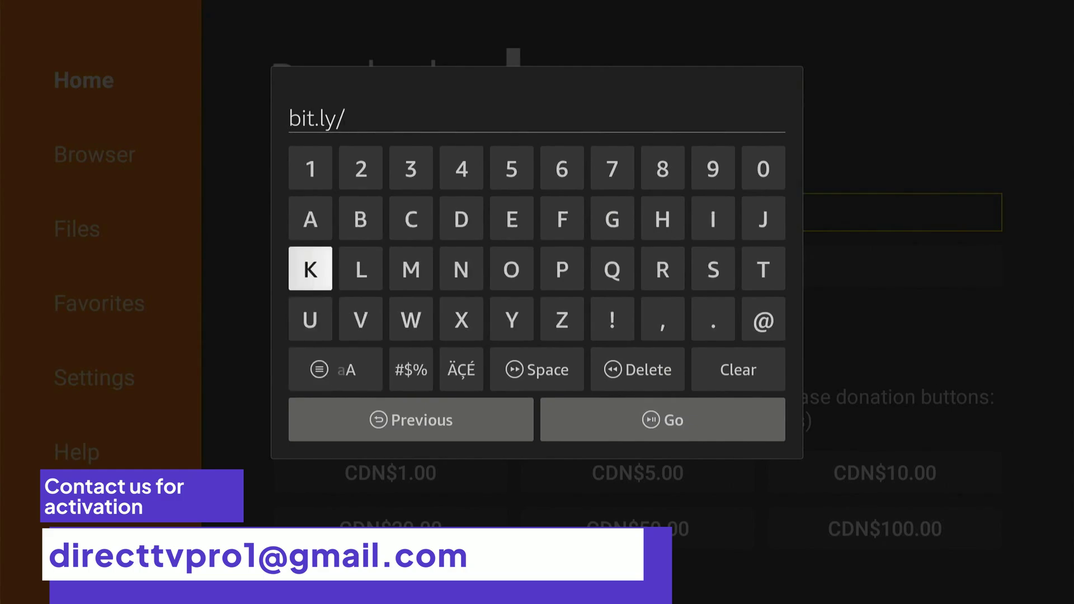
pyautogui.press('Left')
pyautogui.press('Left')
pyautogui.press('Return')
pyautogui.press('Right')
pyautogui.press('Return')
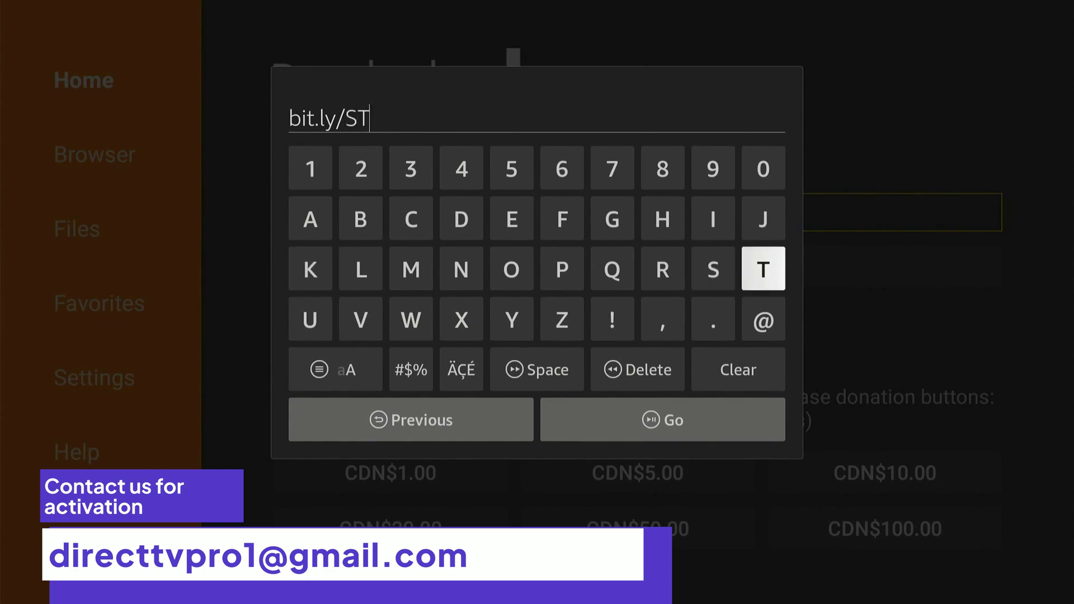
# - Append an uppercase "B" so the URL reads bit.ly/STB
pyautogui.press('Right')
pyautogui.press('Right')
pyautogui.press('Right')
pyautogui.press('Up')
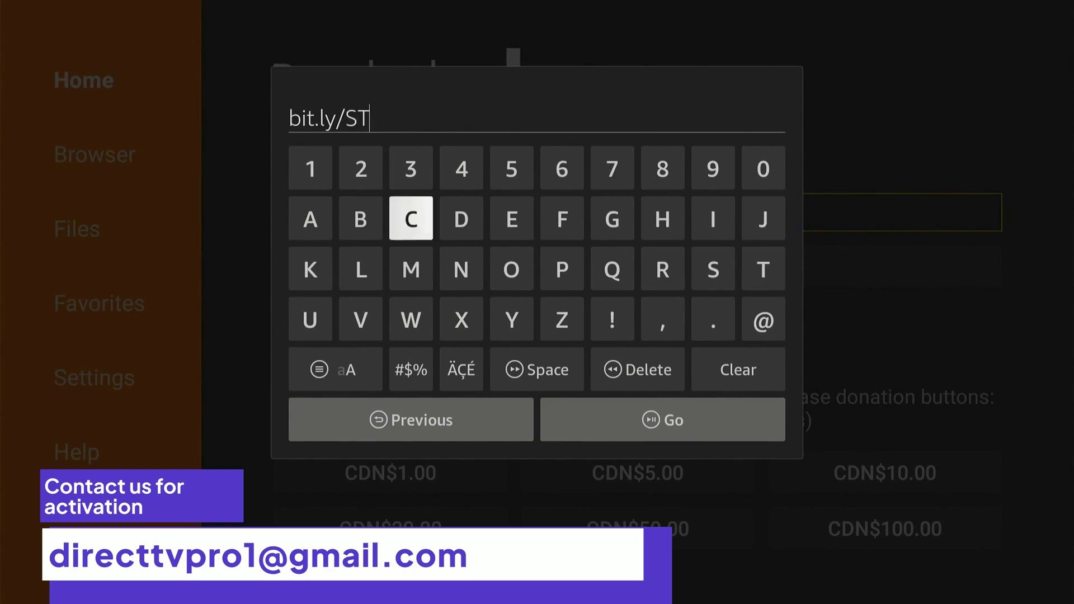
pyautogui.press('Left')
pyautogui.press('Return')
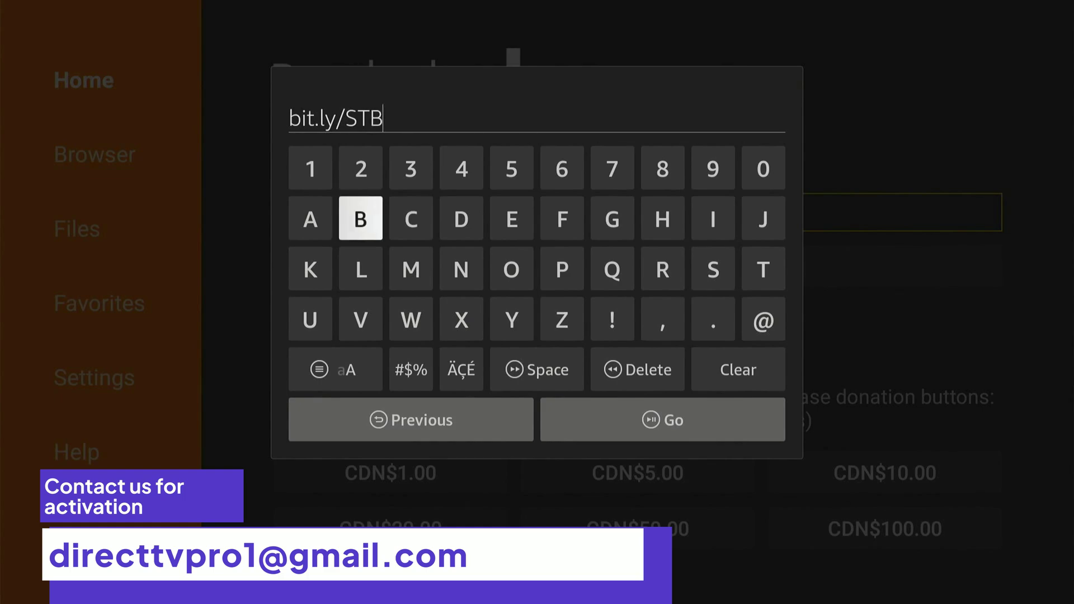
# - Switch back to lowercase letters and append "e" to the URL
pyautogui.press('Down')
pyautogui.press('Down')
pyautogui.press('Down')
pyautogui.press('Return')
pyautogui.press('Right')
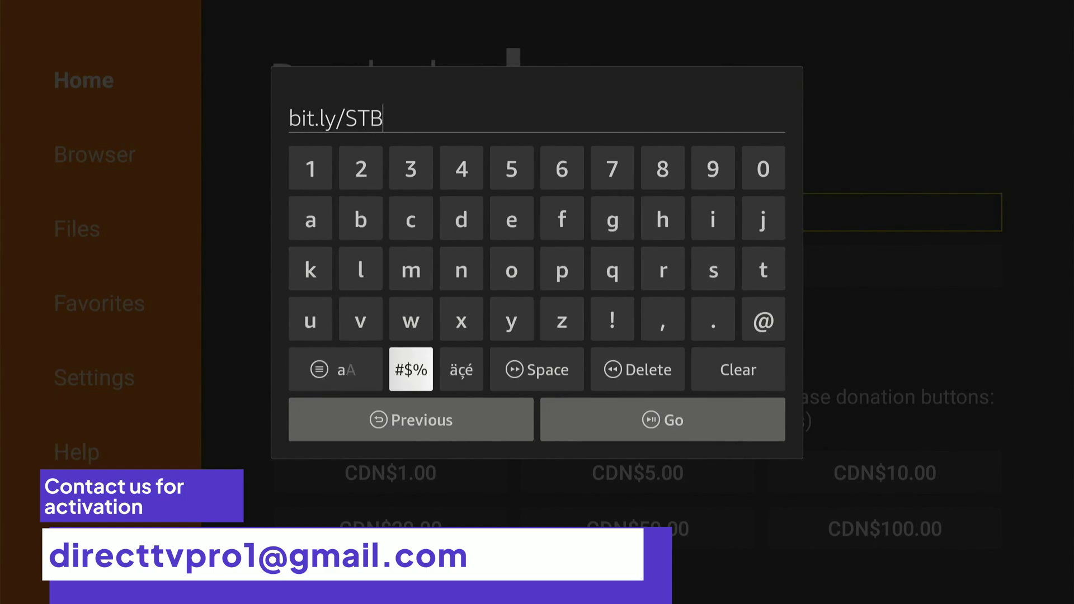
pyautogui.press('Up')
pyautogui.press('Up')
pyautogui.press('Up')
pyautogui.press('Right')
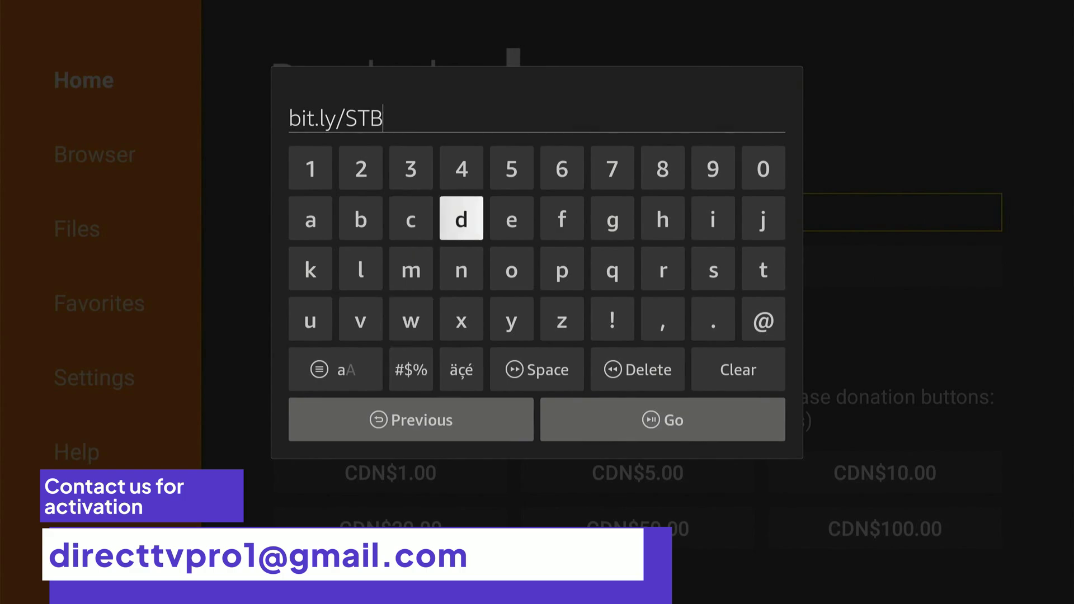
pyautogui.press('Right')
pyautogui.press('Return')
# - Append "mu" so the URL reads bit.ly/STBemu
pyautogui.press('Down')
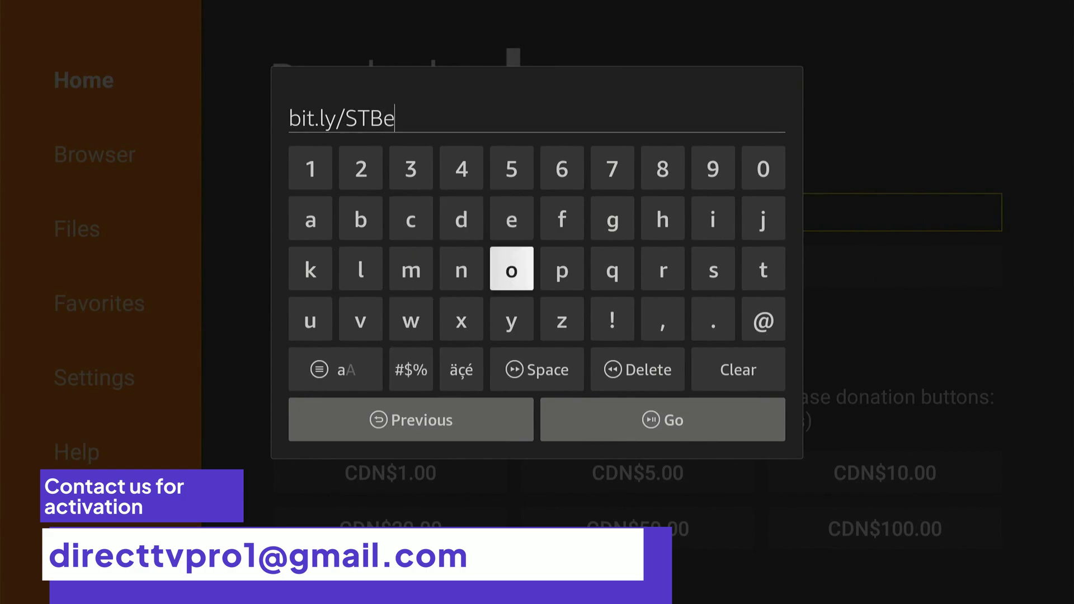
pyautogui.press('Left')
pyautogui.press('Left')
pyautogui.press('Return')
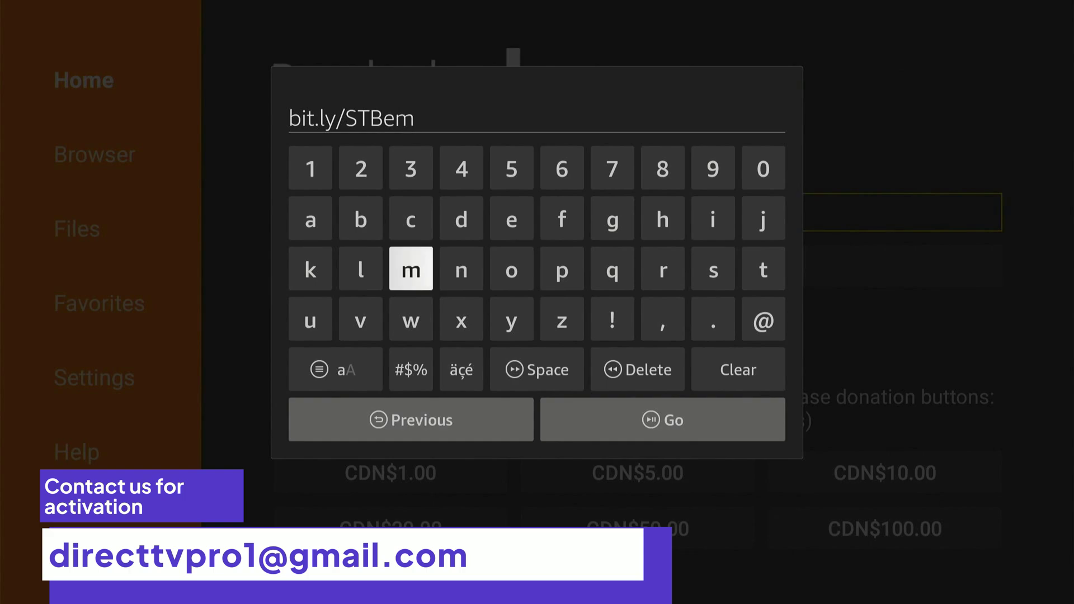
pyautogui.press('Left')
pyautogui.press('Left')
pyautogui.press('Down')
pyautogui.press('Return')
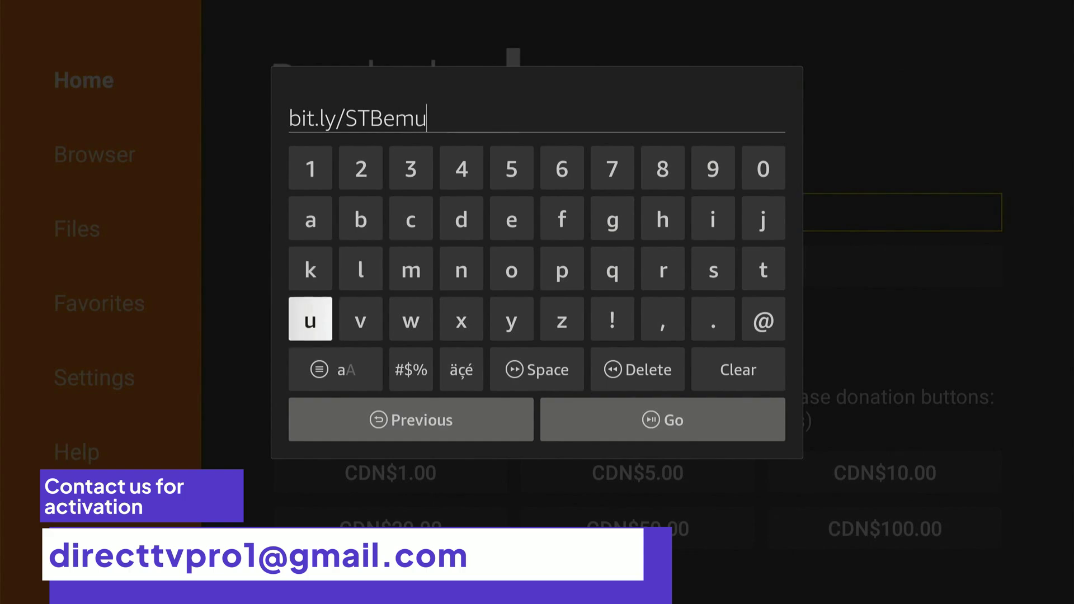
# - Switch to uppercase letters and append "P" to bit.ly/STBemu
pyautogui.press('Down')
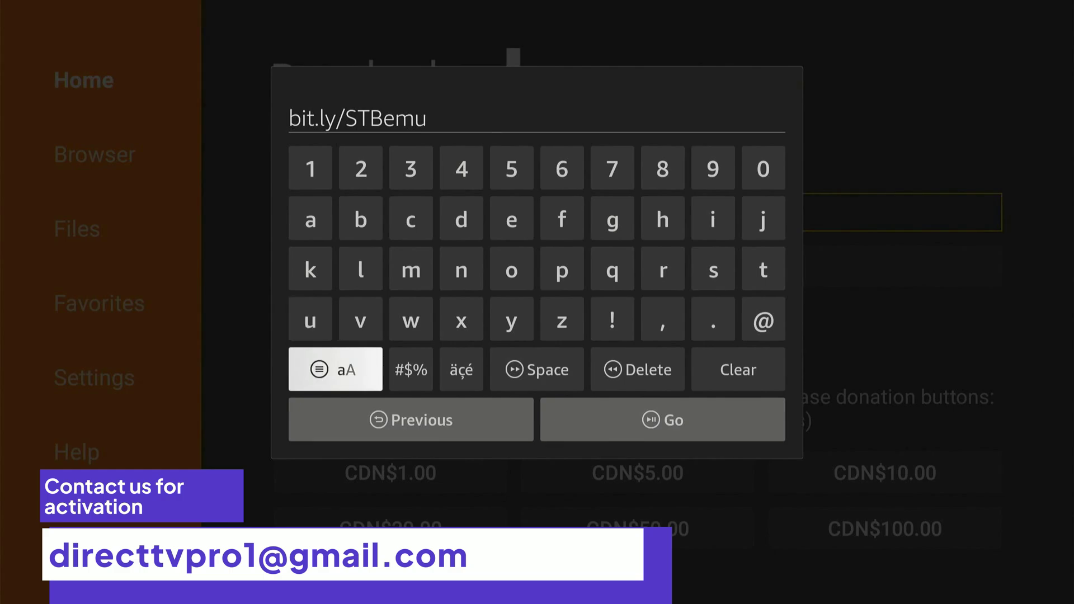
pyautogui.press('Return')
pyautogui.press('Up')
pyautogui.press('Up')
pyautogui.press('Up')
pyautogui.press('Down')
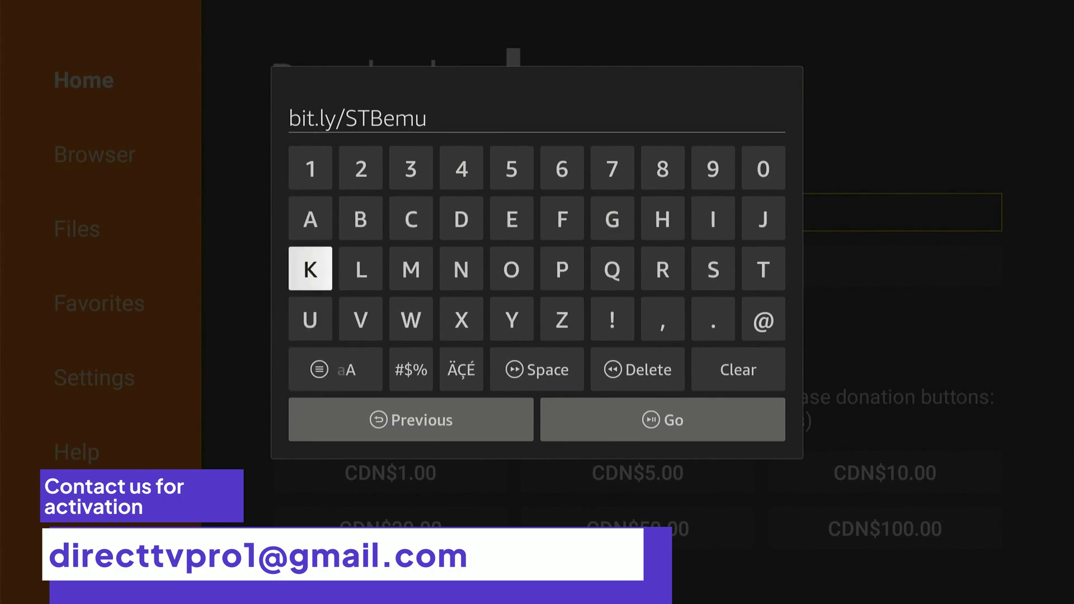
pyautogui.press('Left')
pyautogui.press('Left')
pyautogui.press('Left')
pyautogui.press('Left')
pyautogui.press('Left')
pyautogui.press('Return')
# - Return the on-screen keyboard to lowercase letters after the "P"
pyautogui.press('Down')
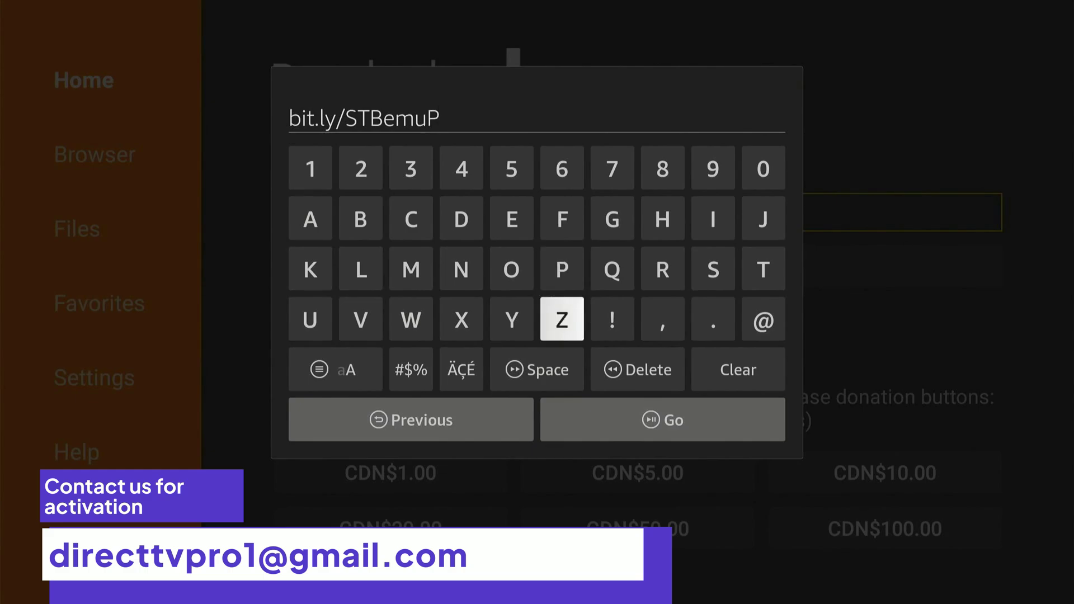
pyautogui.press('Down')
pyautogui.press('Left')
pyautogui.press('Left')
pyautogui.press('Return')
pyautogui.press('Up')
pyautogui.press('Up')
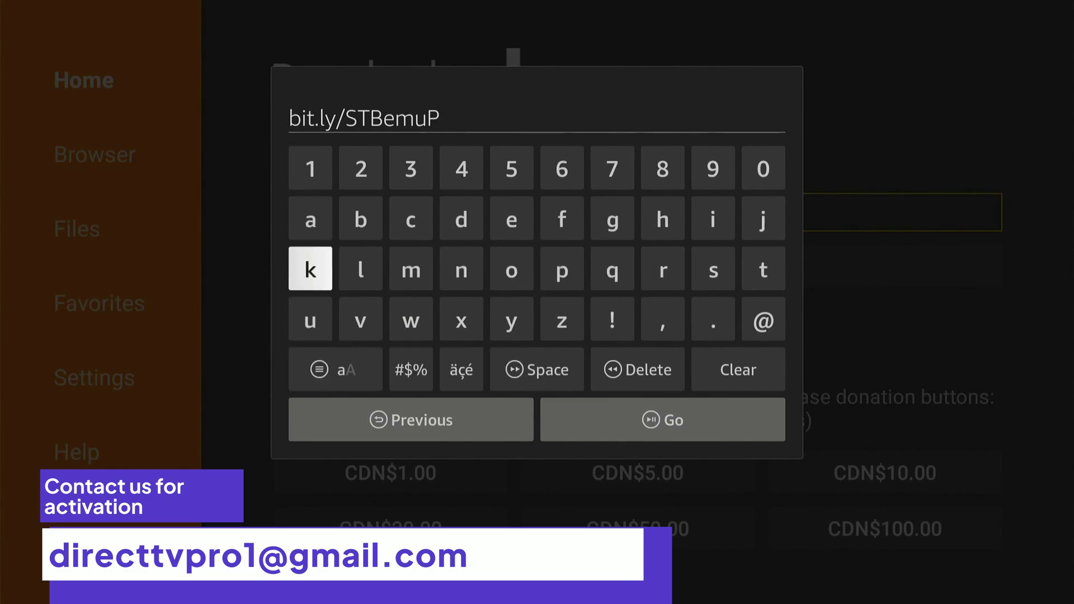
pyautogui.press('Right')
pyautogui.press('Right')
pyautogui.press('Right')
pyautogui.press('Right')
pyautogui.press('Return')
pyautogui.press('Right')
pyautogui.press('Right')
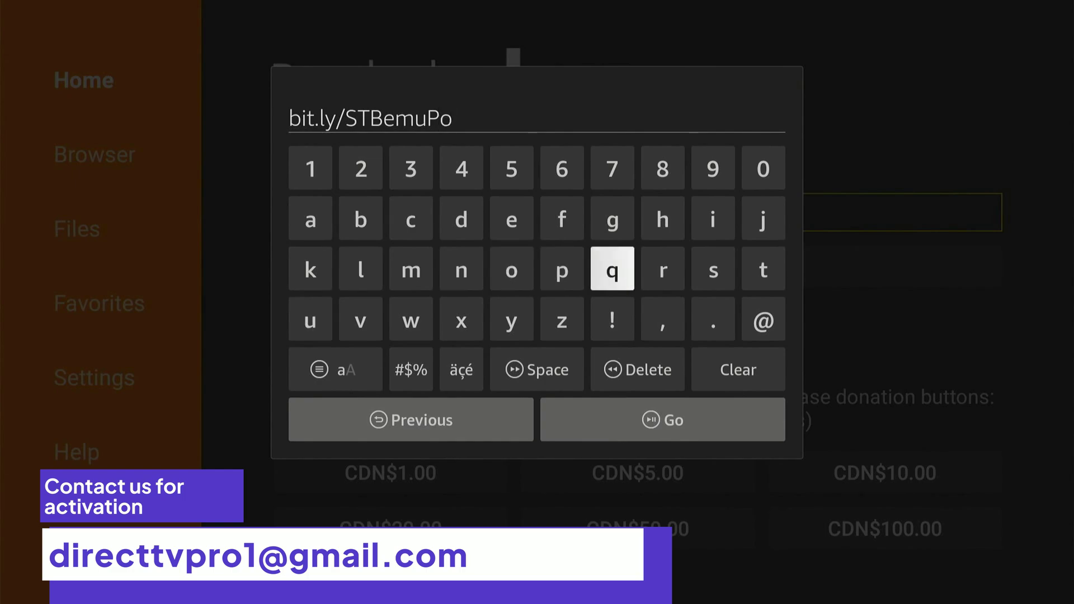
pyautogui.press('Right')
pyautogui.press('Return')
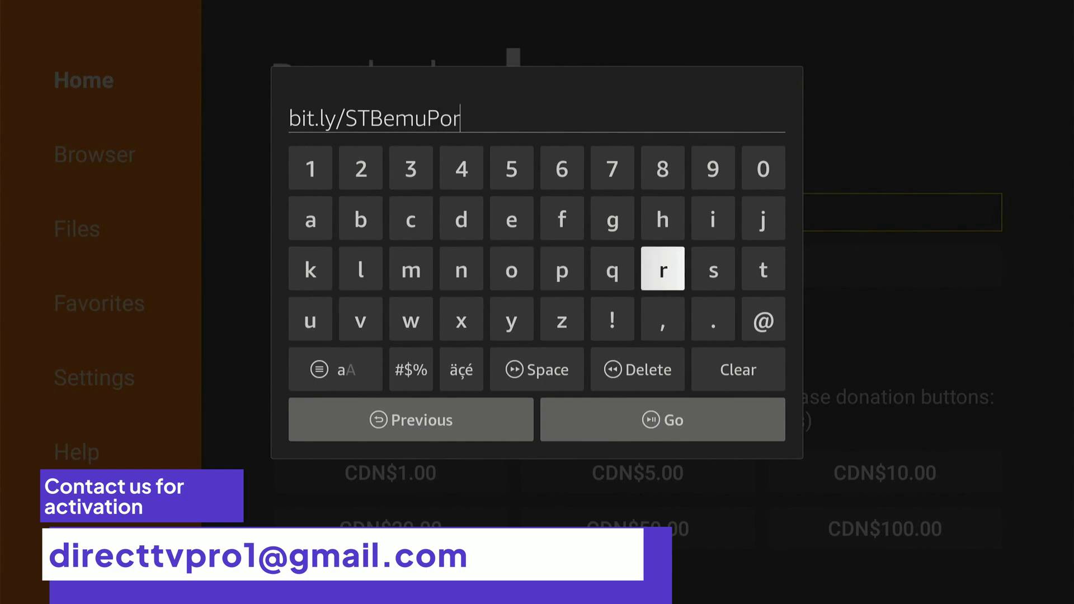
pyautogui.press('Down')
pyautogui.press('Down')
pyautogui.press('Return')
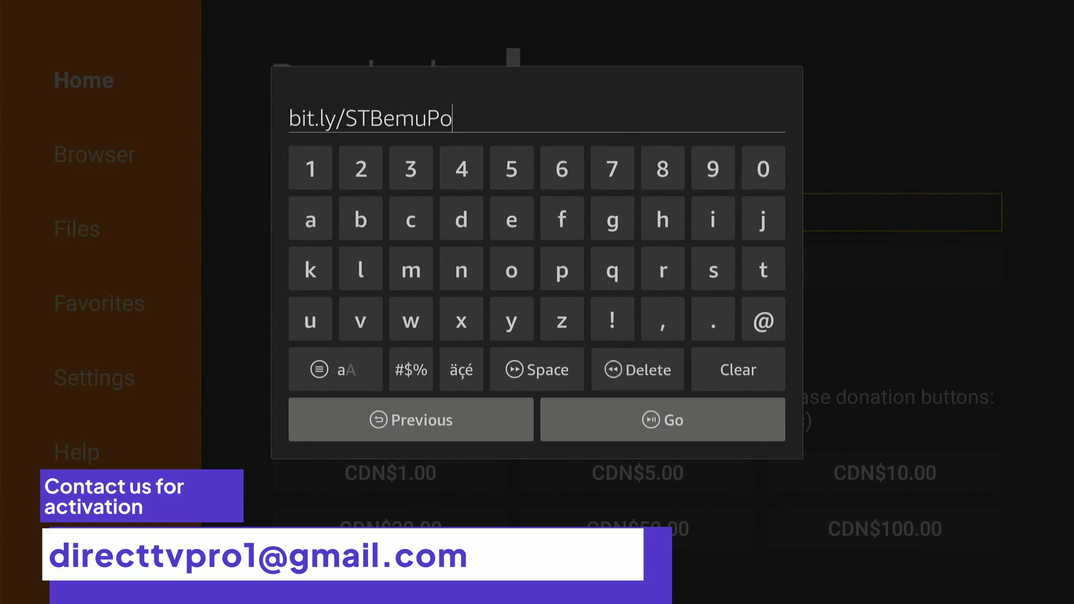
pyautogui.press('Return')
# - Append "ro" so the URL reads bit.ly/STBemuPro
pyautogui.press('Up')
pyautogui.press('Up')
pyautogui.press('Right')
pyautogui.press('Return')
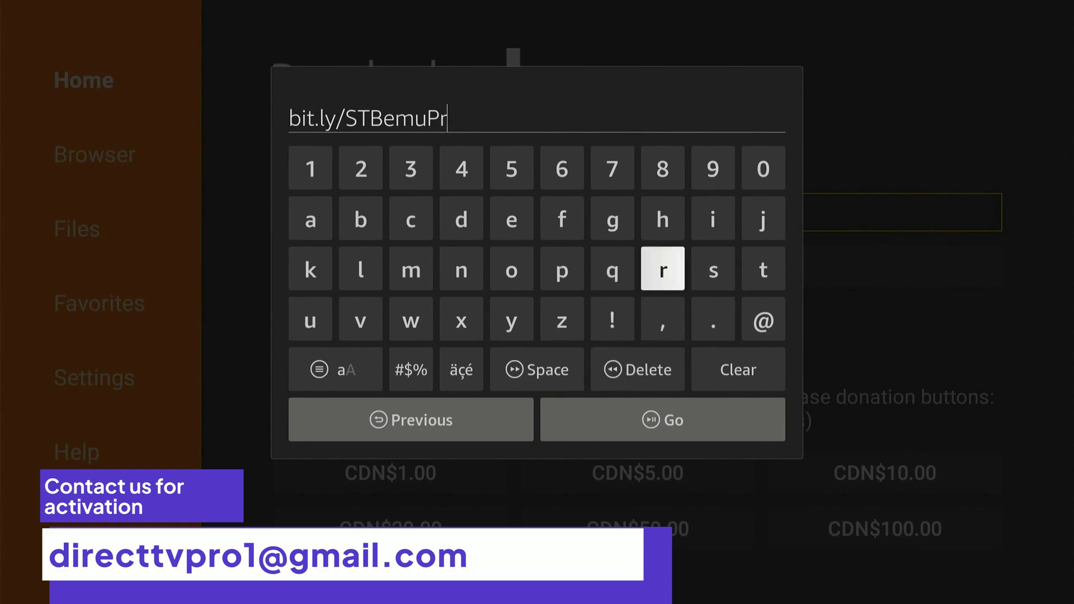
pyautogui.press('Left')
pyautogui.press('Left')
pyautogui.press('Left')
pyautogui.press('Return')
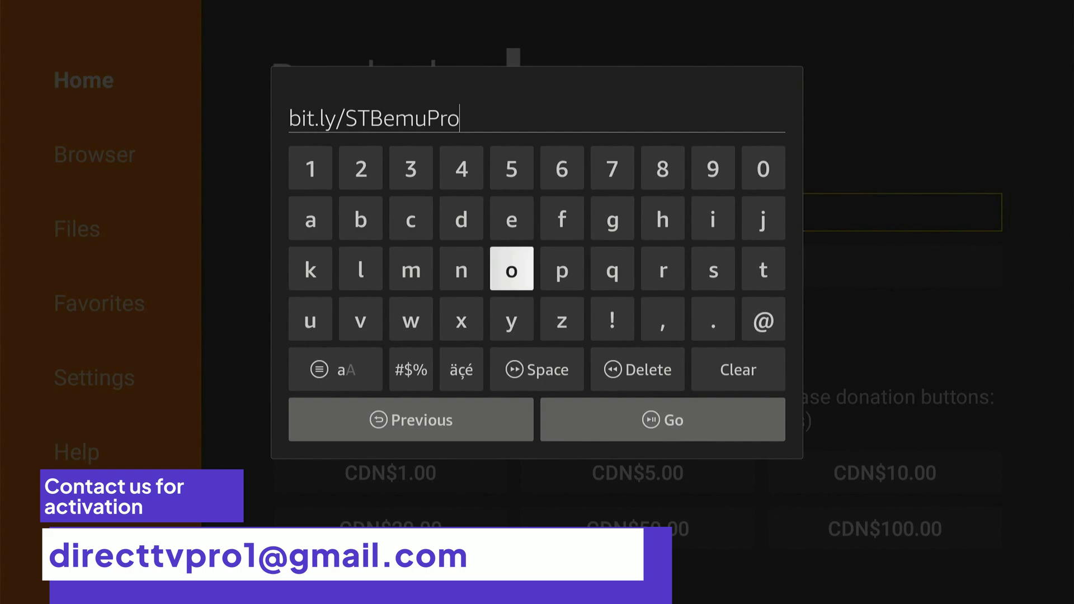
# - Switch to uppercase letters and append "JT" to complete the URL bit.ly/STBemuProJT
pyautogui.press('Down')
pyautogui.press('Down')
pyautogui.press('Left')
pyautogui.press('Left')
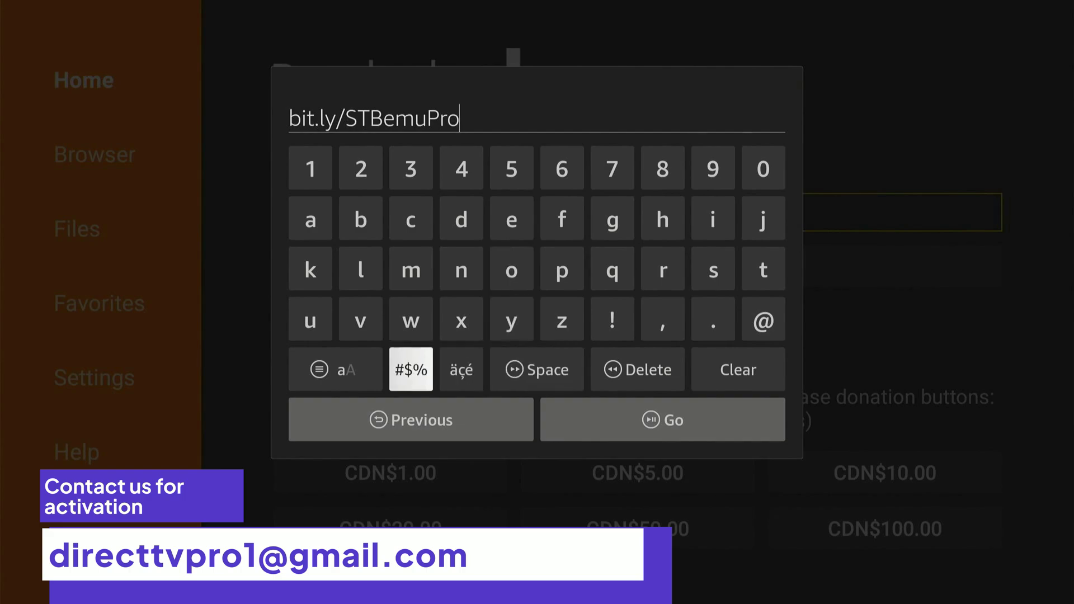
pyautogui.press('Left')
pyautogui.press('Return')
pyautogui.press('Up')
pyautogui.press('Up')
pyautogui.press('Up')
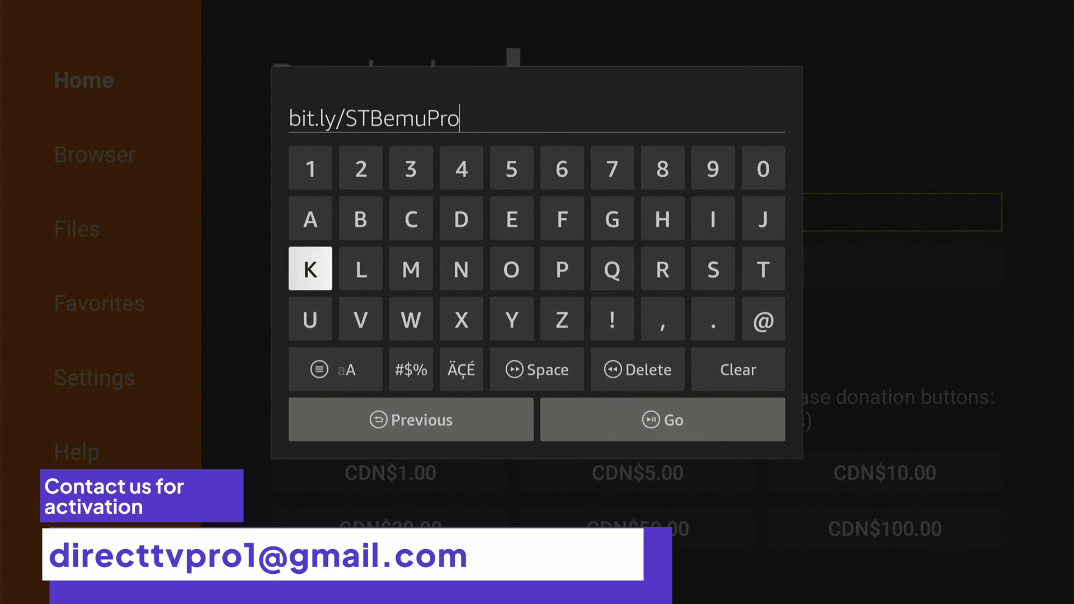
pyautogui.press('Left')
pyautogui.press('Return')
pyautogui.press('Down')
pyautogui.press('Return')
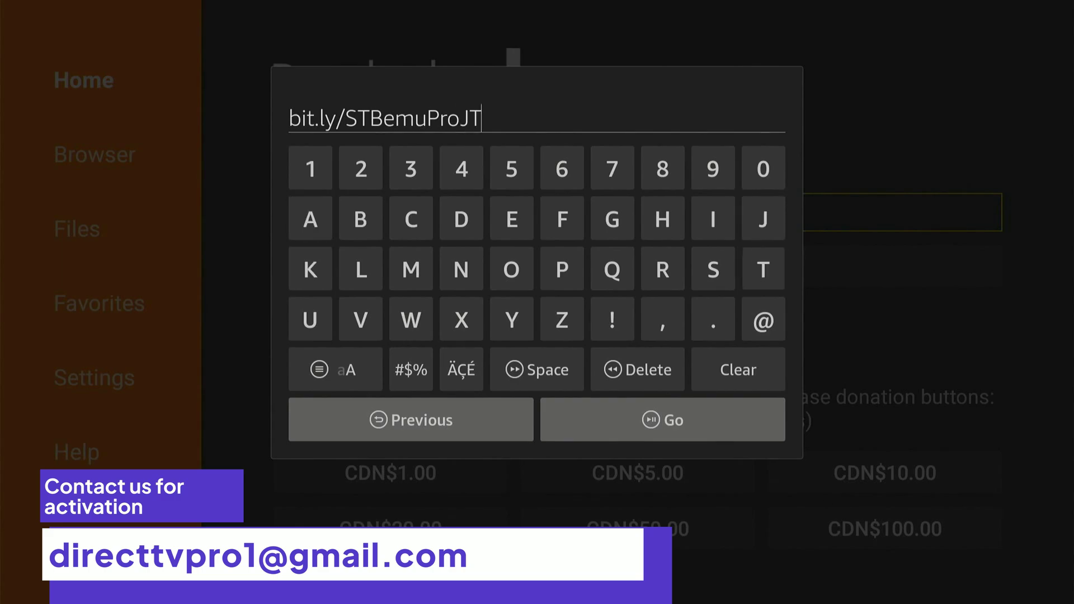
# - Submit the entered URL to download the file
pyautogui.press('Down')
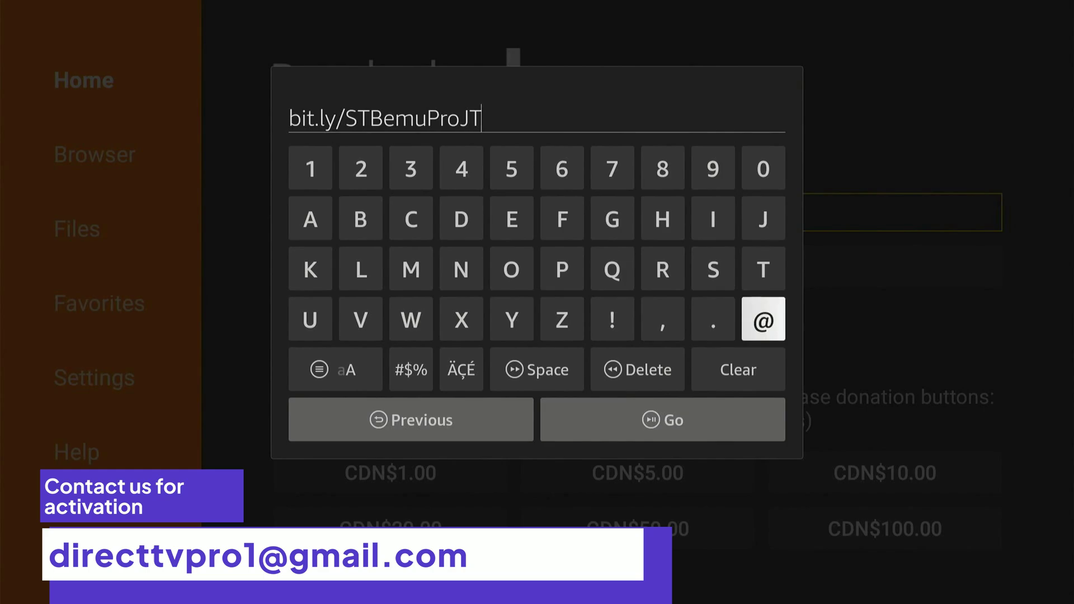
pyautogui.press('Down')
pyautogui.press('Down')
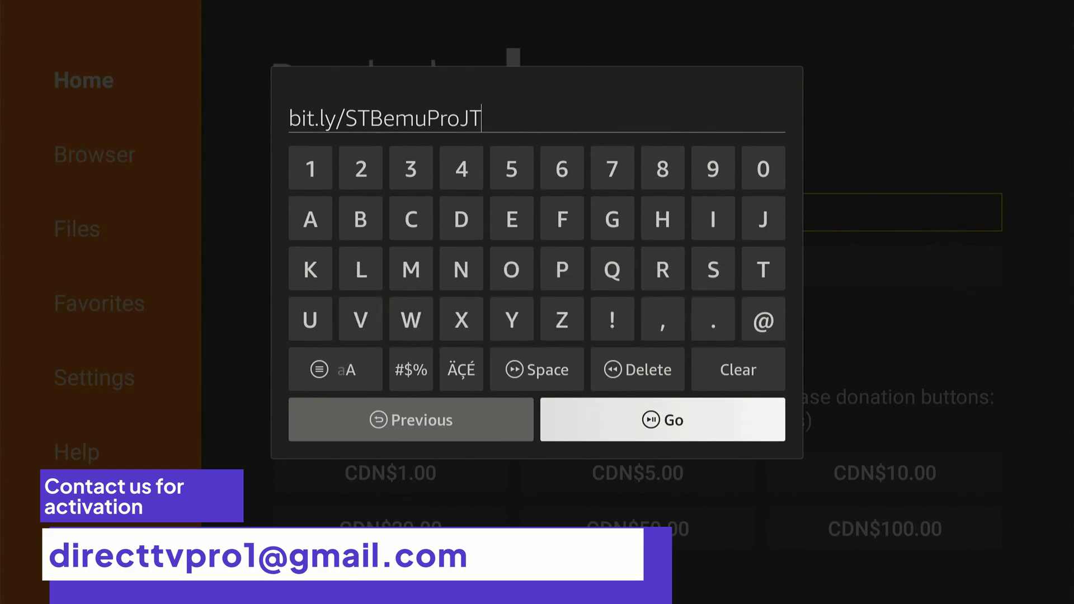
pyautogui.press('Return')
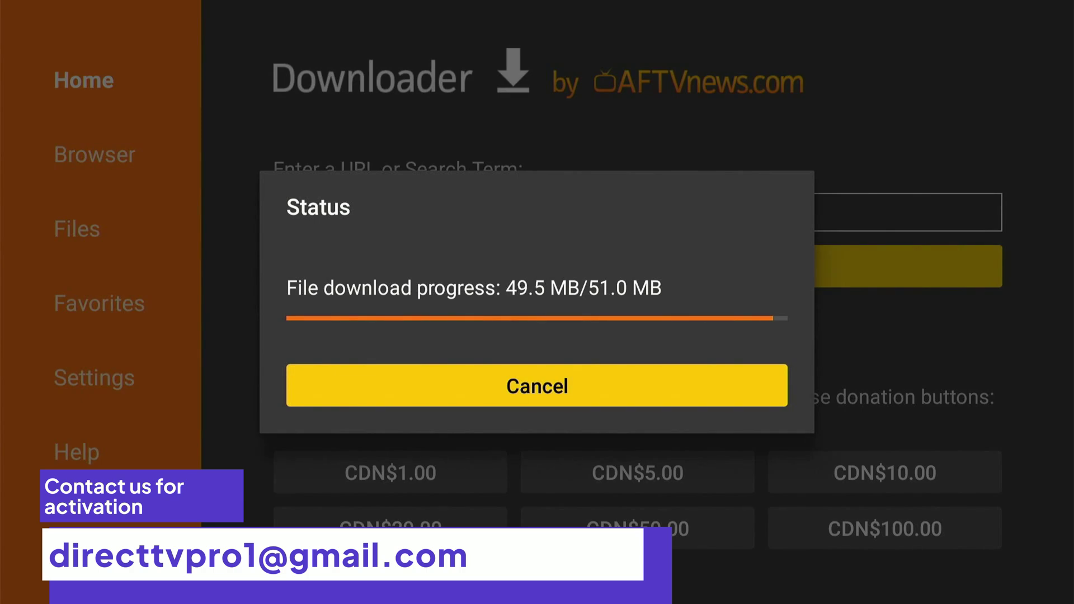
# - Leave the StbEmu (Pro) install prompt and delete the downloaded APK file, confirming the deletion
pyautogui.press('Return')
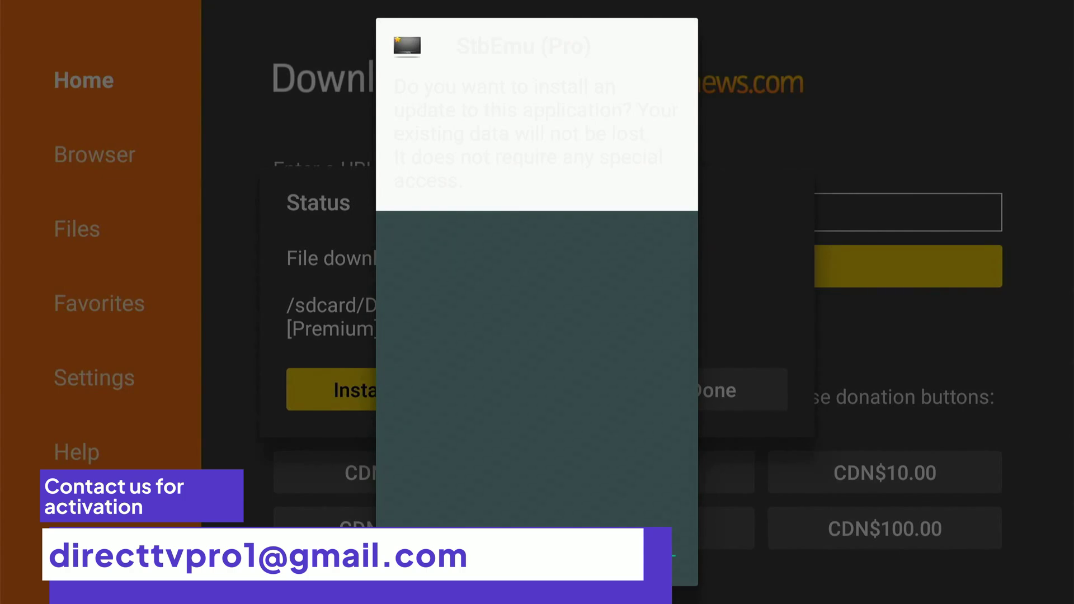
pyautogui.press('Right')
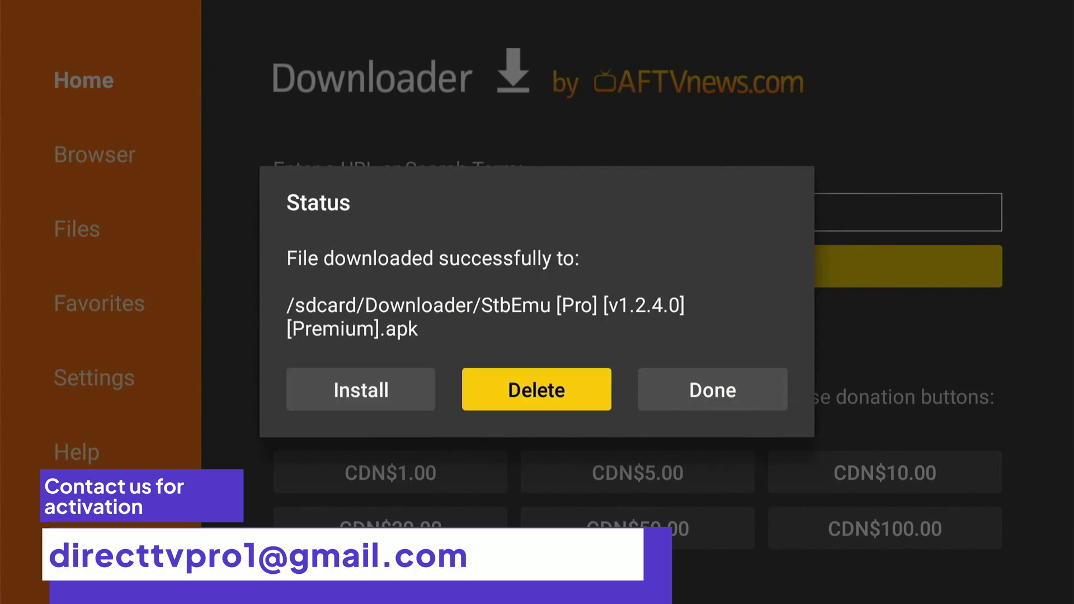
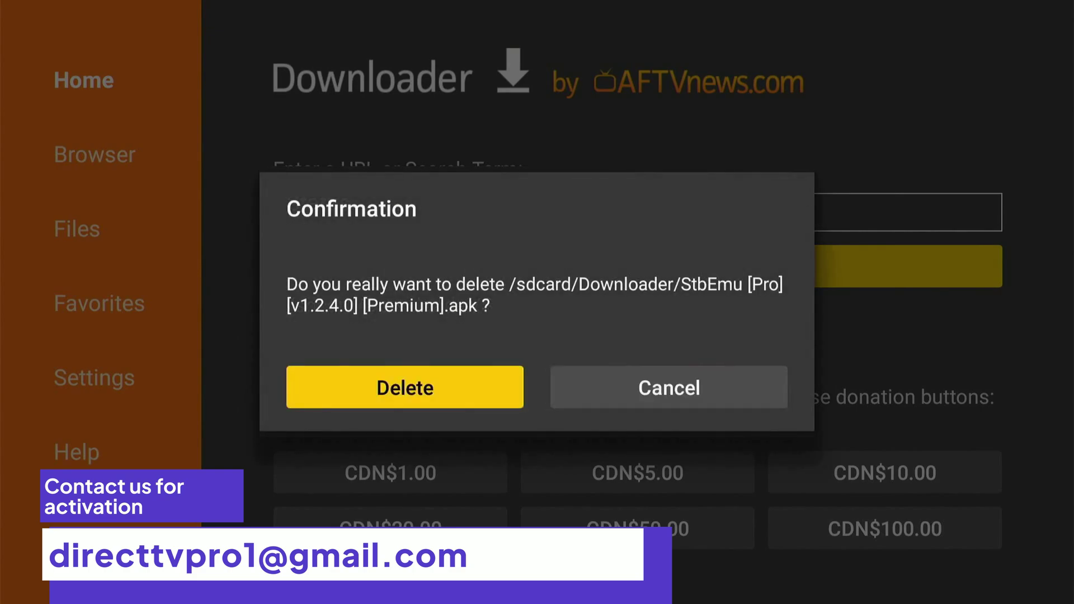
pyautogui.press('Return')
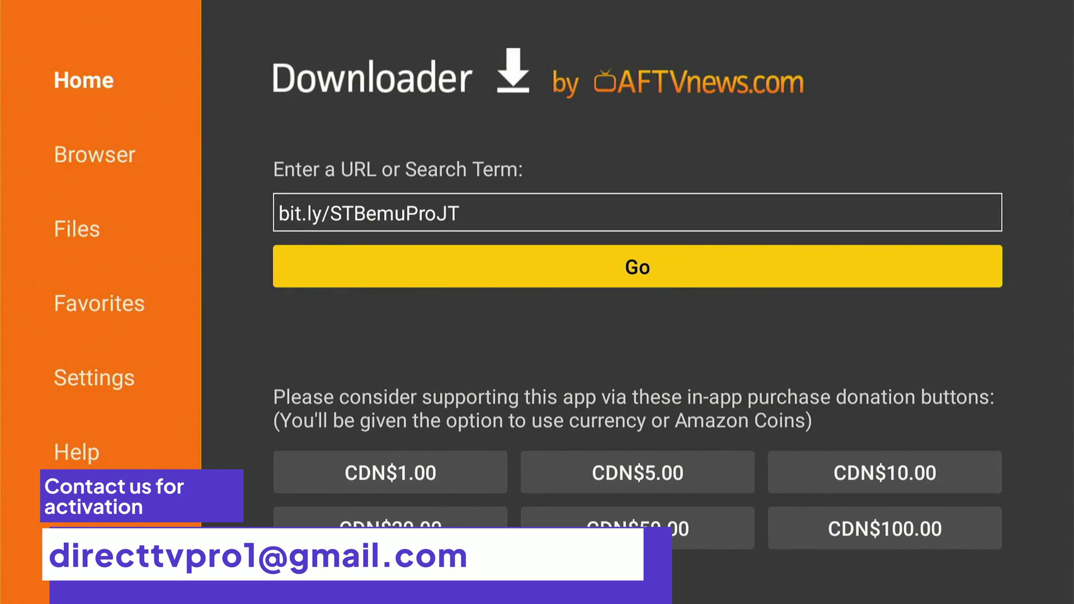
# - Return to the Fire TV home screen and open the full list of apps and channels
pyautogui.press('Home')
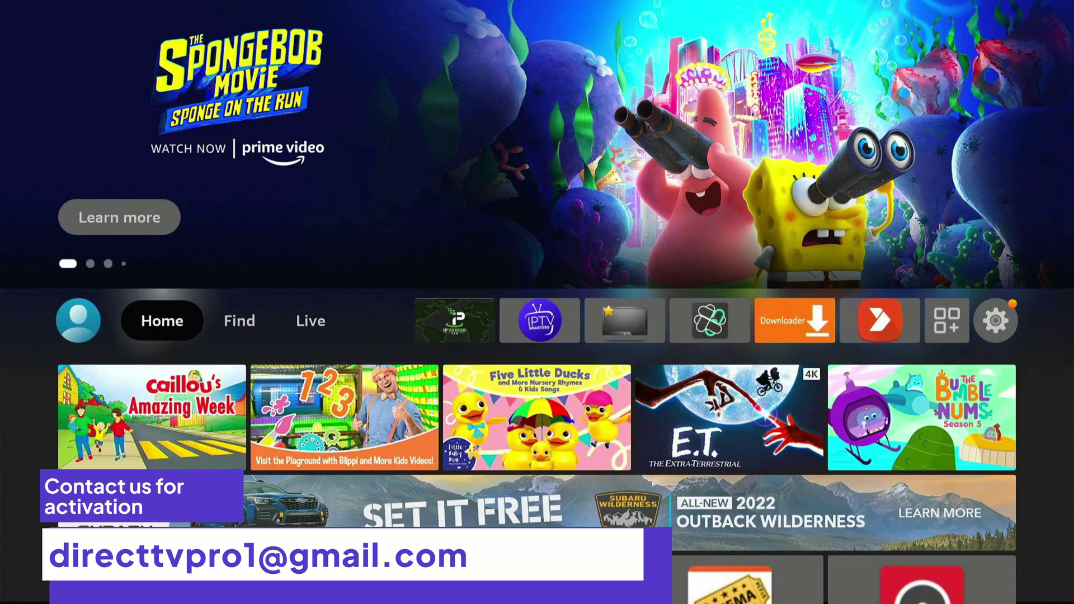
pyautogui.press('Right')
pyautogui.press('Right')
pyautogui.press('Right')
pyautogui.press('Right')
pyautogui.press('Right')
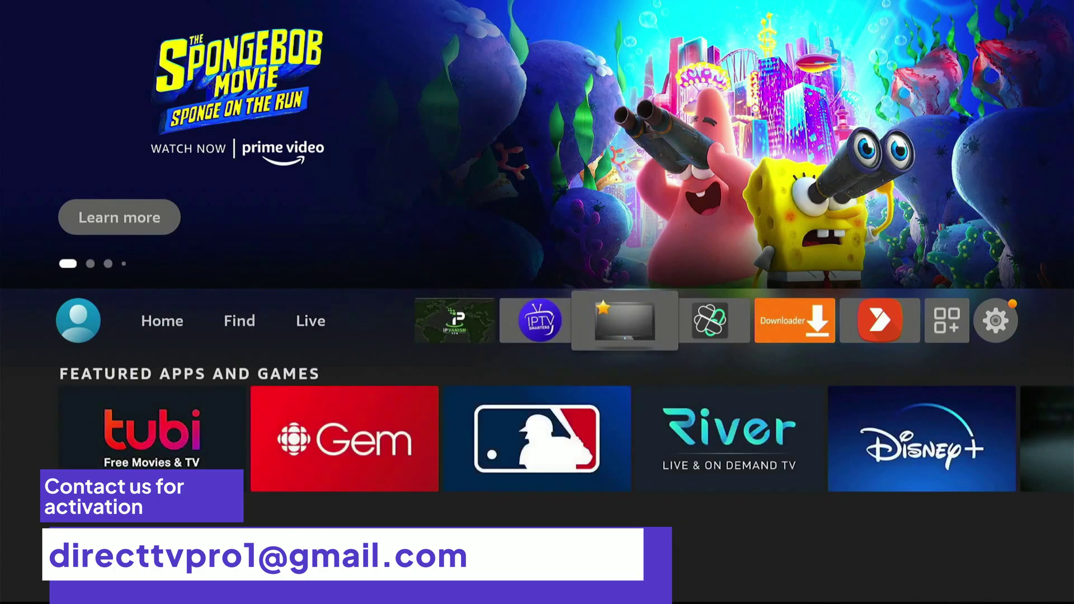
pyautogui.press('Right')
pyautogui.press('Right')
pyautogui.press('Right')
pyautogui.press('Right')
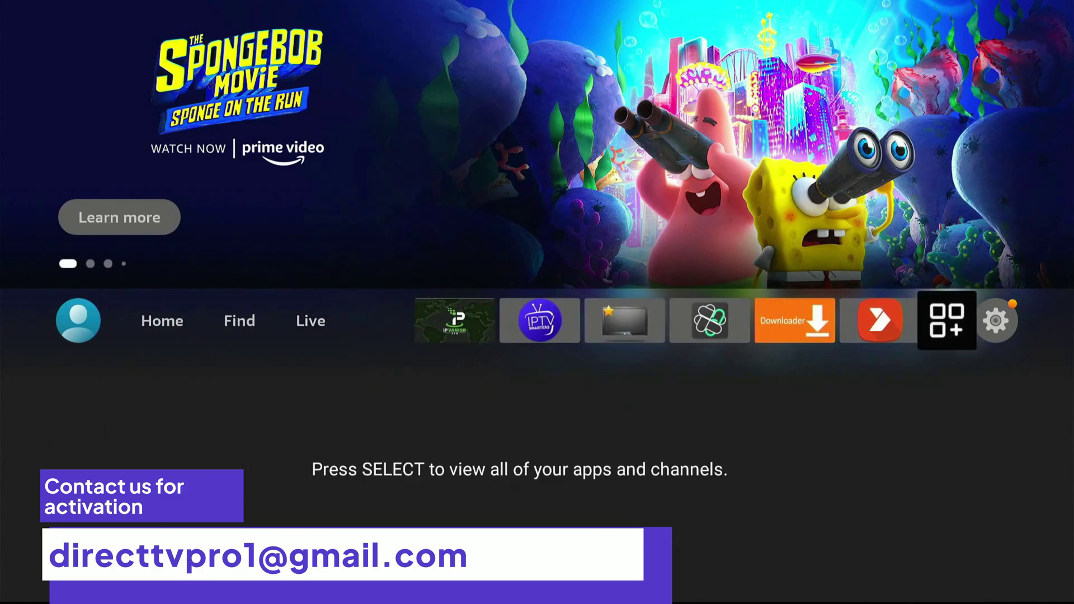
pyautogui.press('Return')
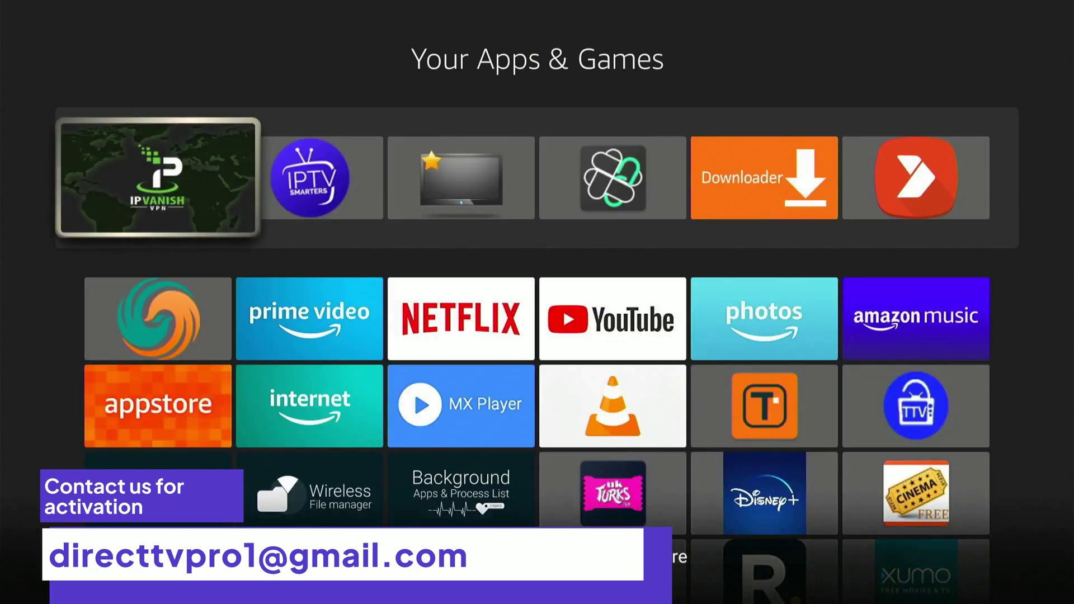
# - Look through the installed apps as far as App library and return to the StbEmu tile in the front row
pyautogui.press('Down')
pyautogui.press('Down')
pyautogui.press('Down')
pyautogui.press('Down')
pyautogui.press('Down')
pyautogui.press('Down')
pyautogui.press('Down')
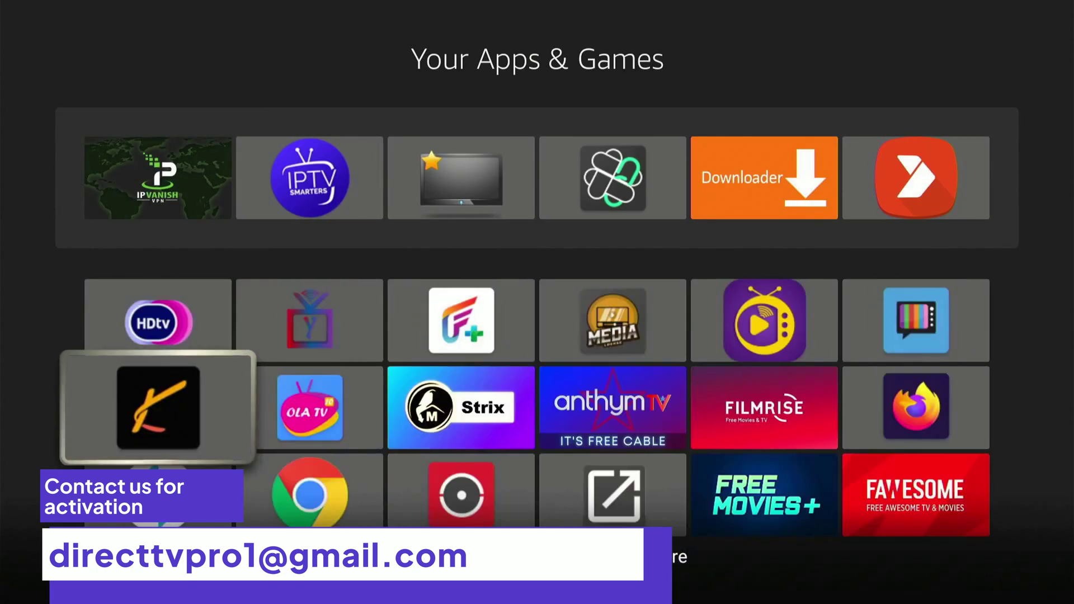
pyautogui.press('Down')
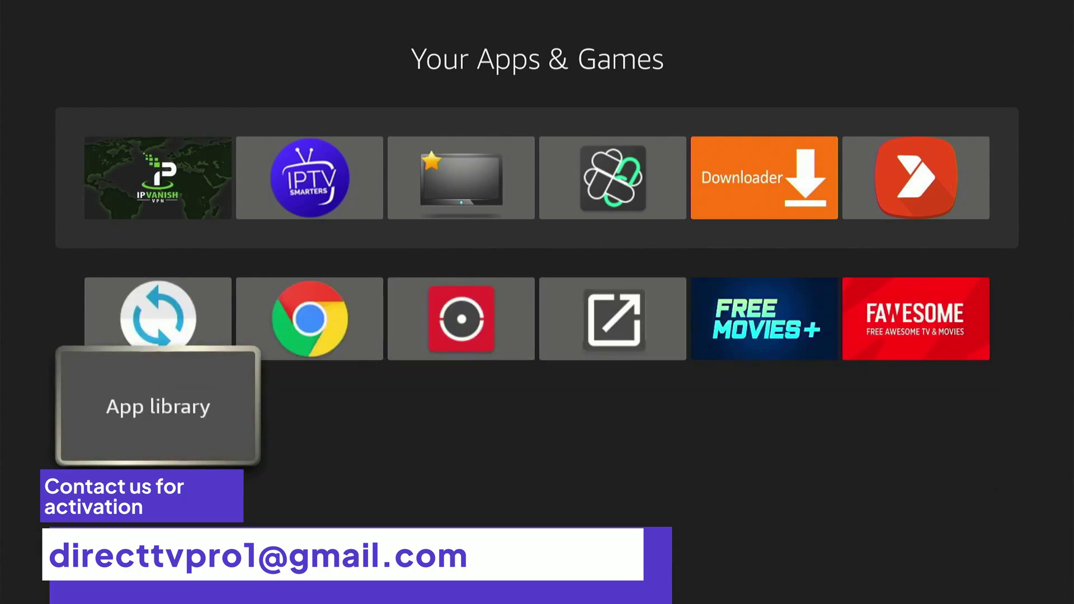
pyautogui.press('Up')
pyautogui.press('Up')
pyautogui.press('Up')
pyautogui.press('Up')
pyautogui.press('Up')
pyautogui.press('Up')
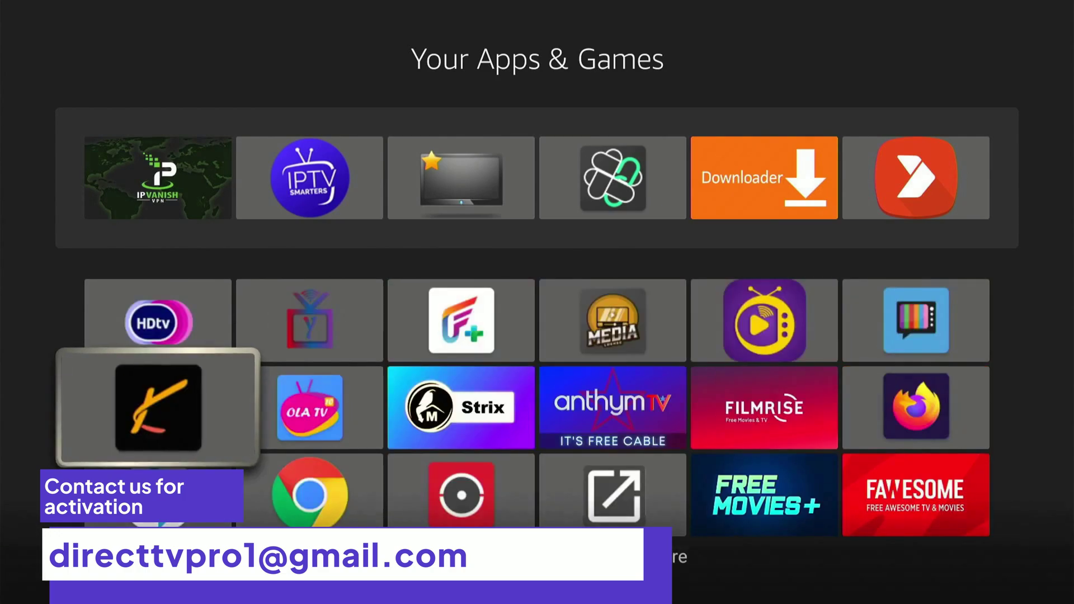
pyautogui.press('Up')
pyautogui.press('Up')
pyautogui.press('Down')
pyautogui.press('Up')
pyautogui.press('Right')
pyautogui.press('Right')
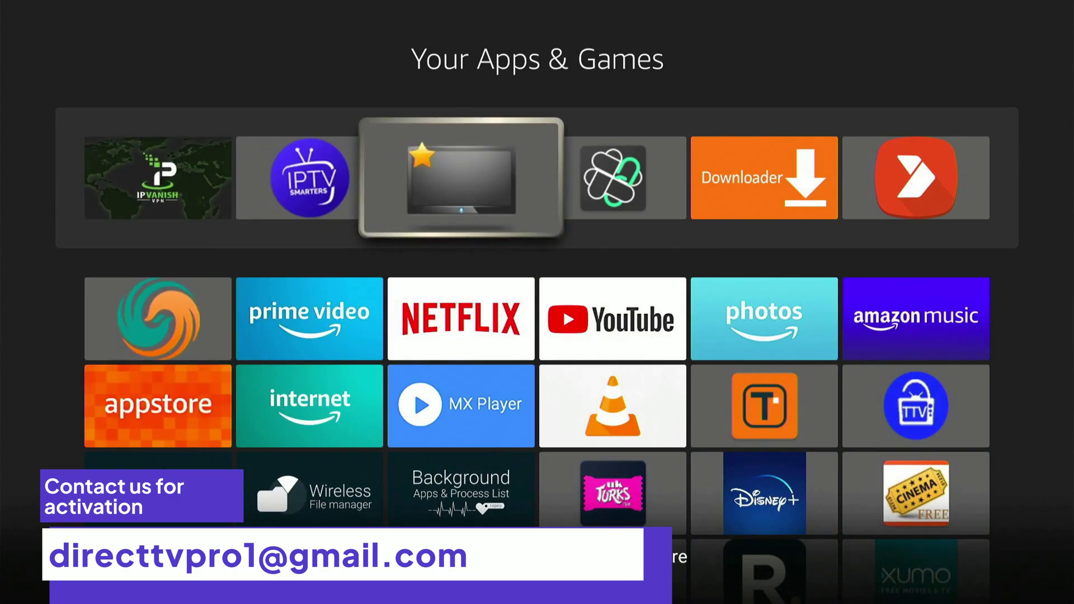
# - Move the StbEmu tile down into the main app grid and back to its original place in the front row
pyautogui.press('Menu')
pyautogui.press('Return')
pyautogui.press('Down')
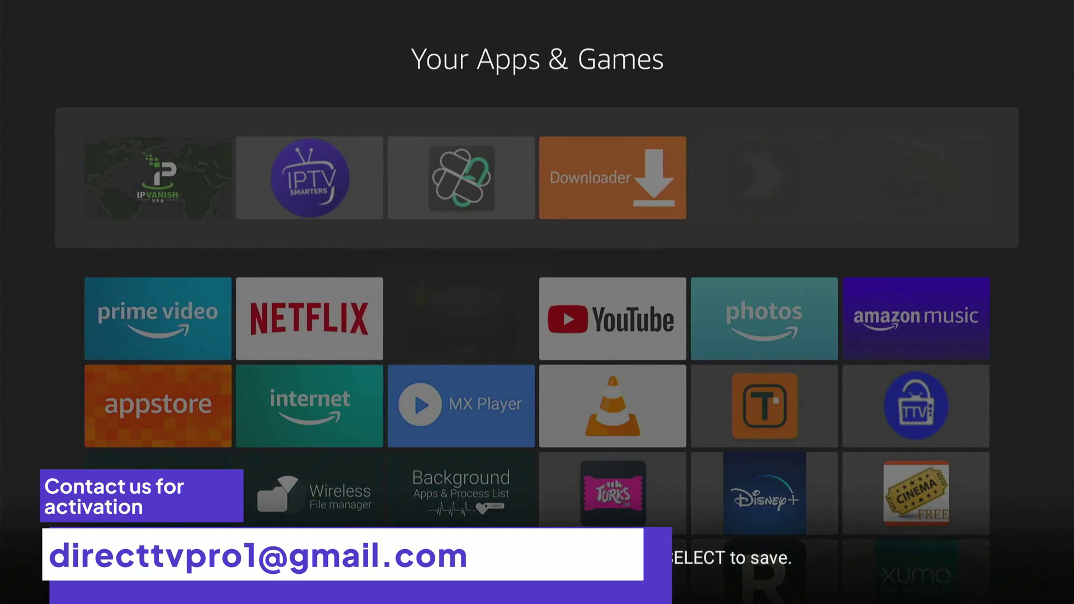
pyautogui.press('Up')
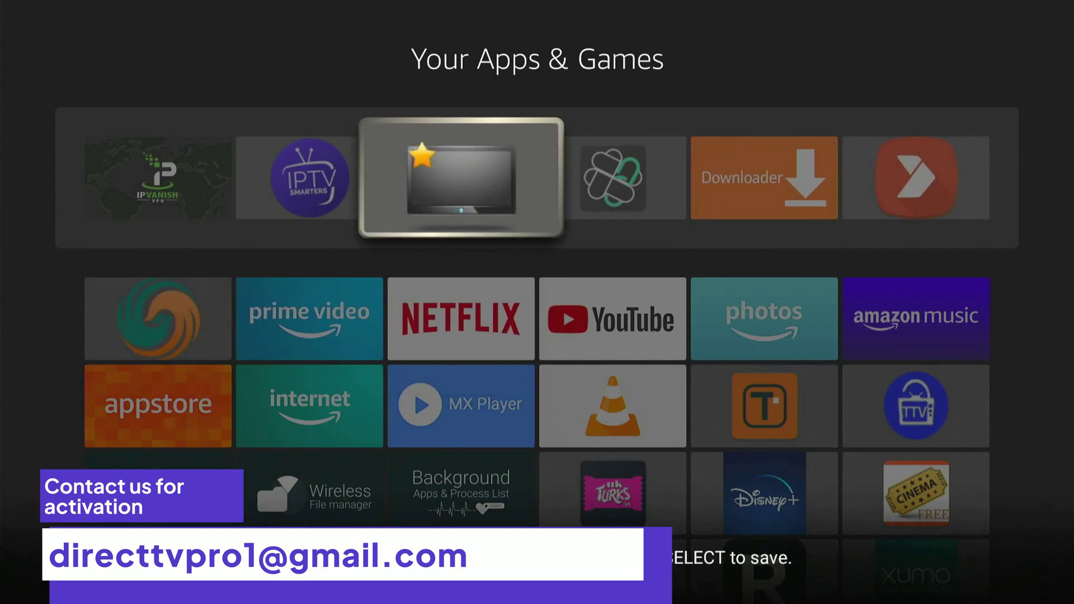
pyautogui.press('Return')
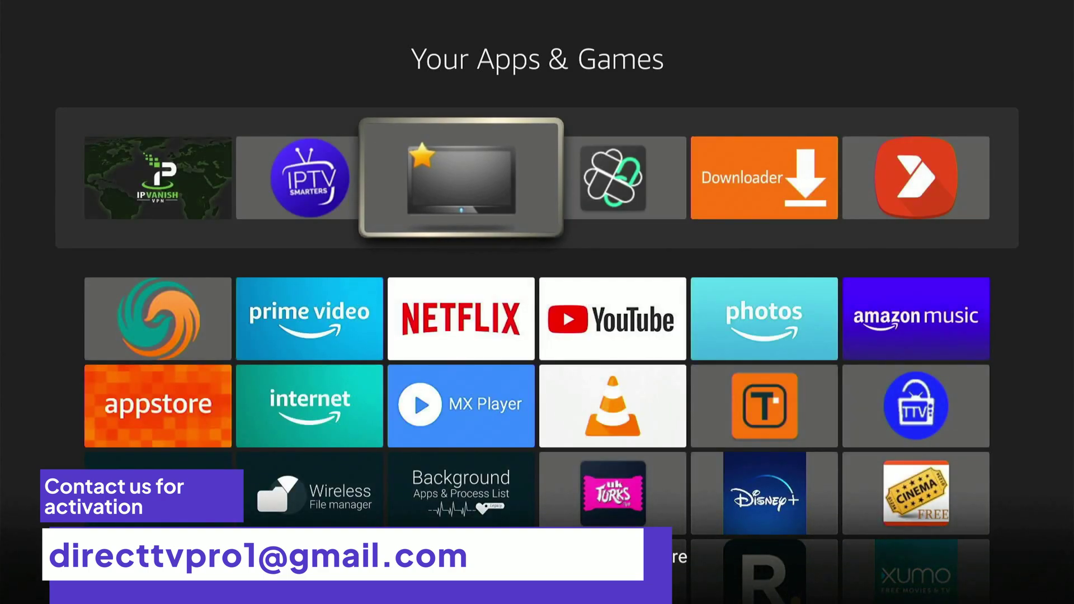
# - Launch StbEmu Pro and open its settings
pyautogui.press('Return')
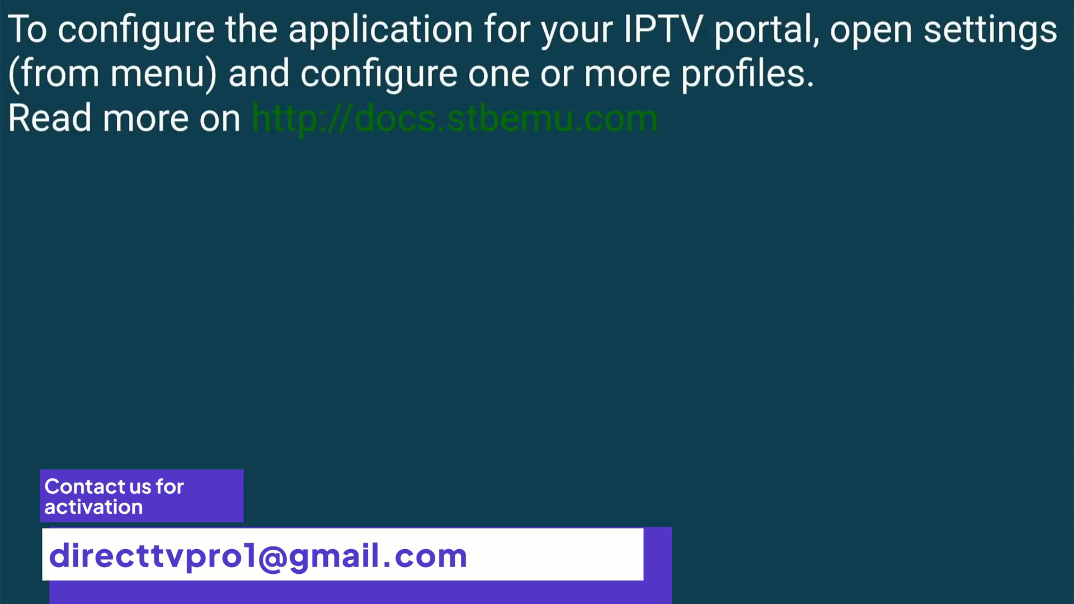
pyautogui.press('Menu')
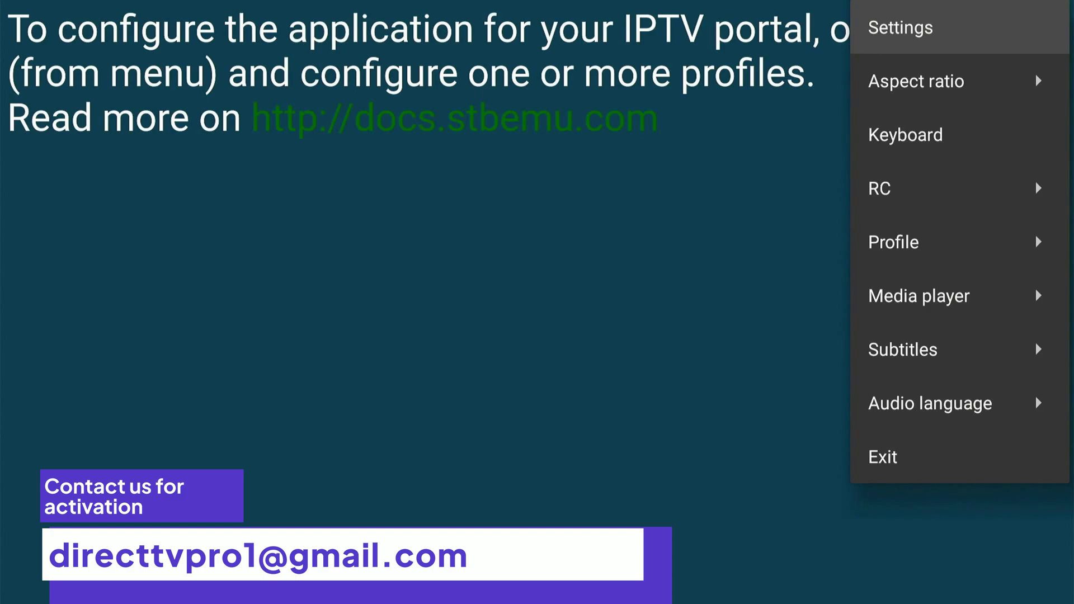
pyautogui.press('Return')
# - Open the Profiles settings and add a new STB profile
pyautogui.press('Down')
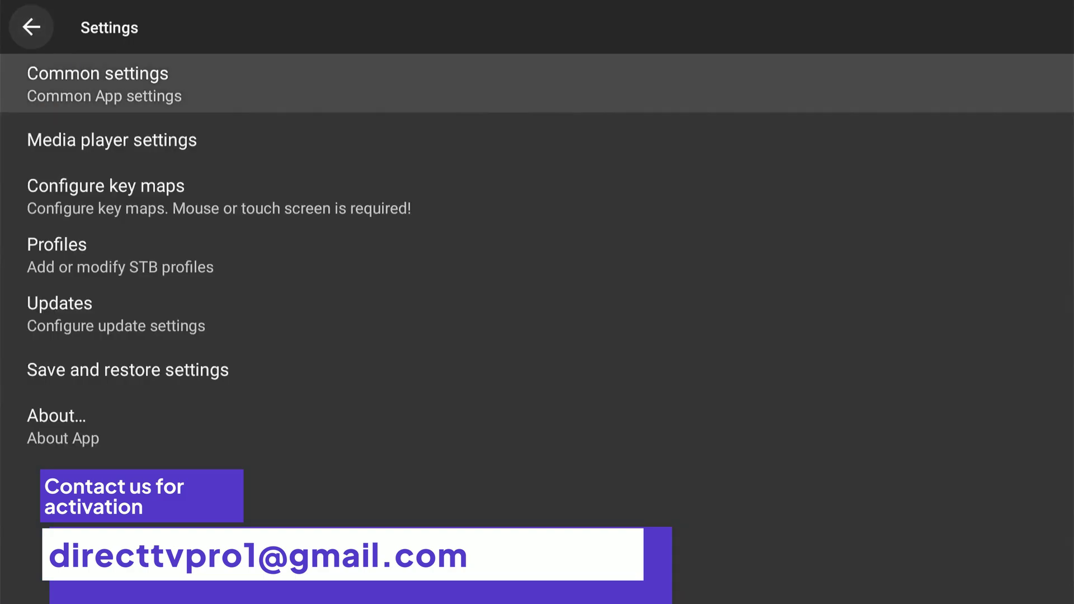
pyautogui.press('Down')
pyautogui.press('Down')
pyautogui.press('Up')
pyautogui.press('Up')
pyautogui.press('Up')
pyautogui.press('Down')
pyautogui.press('Down')
pyautogui.press('Down')
pyautogui.press('Down')
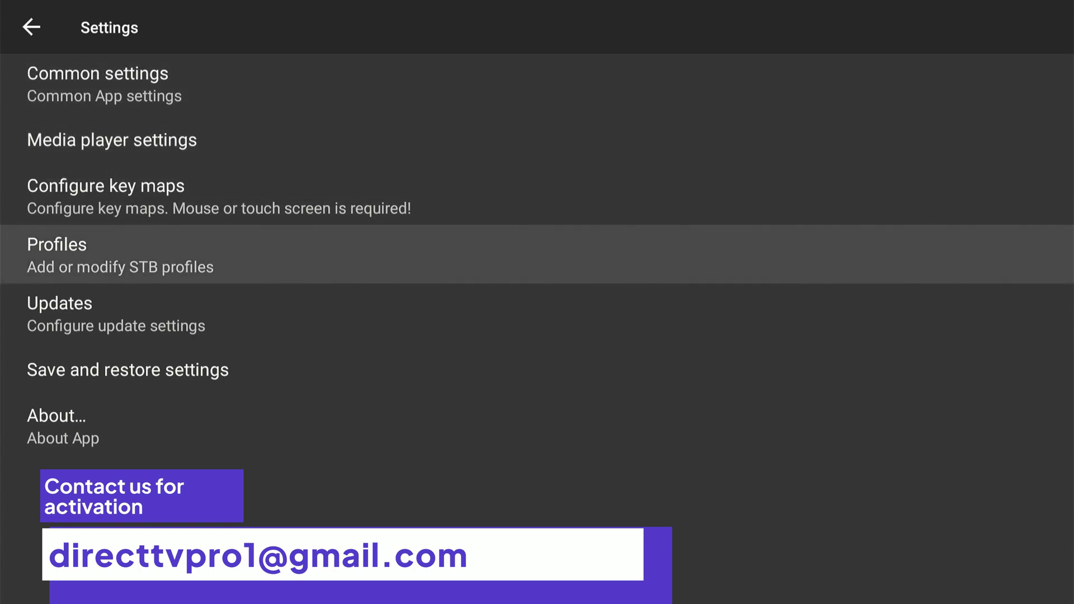
pyautogui.press('Return')
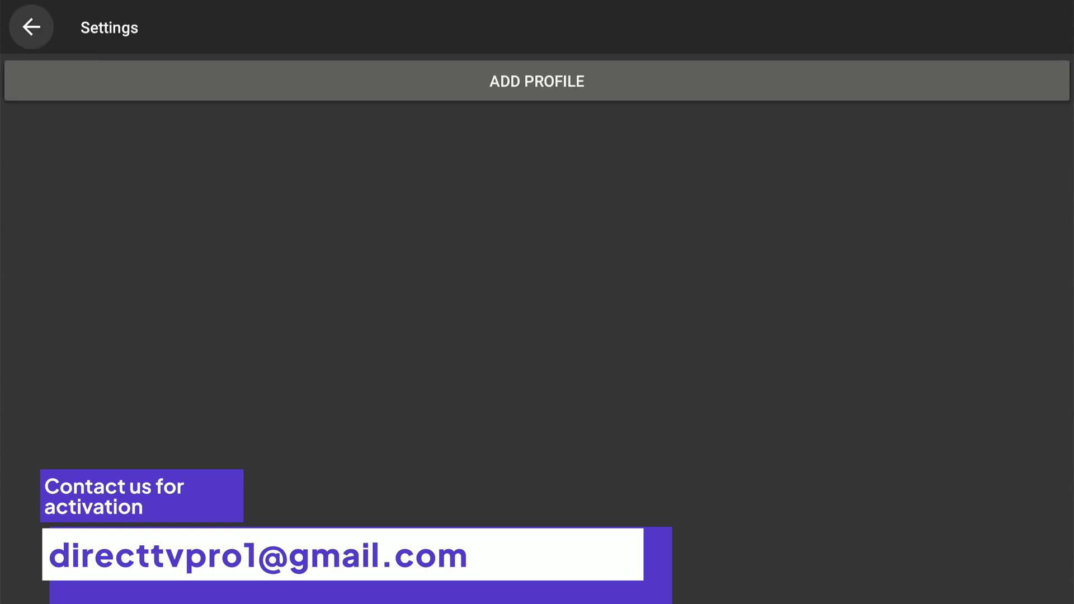
pyautogui.press('Down')
pyautogui.press('Return')
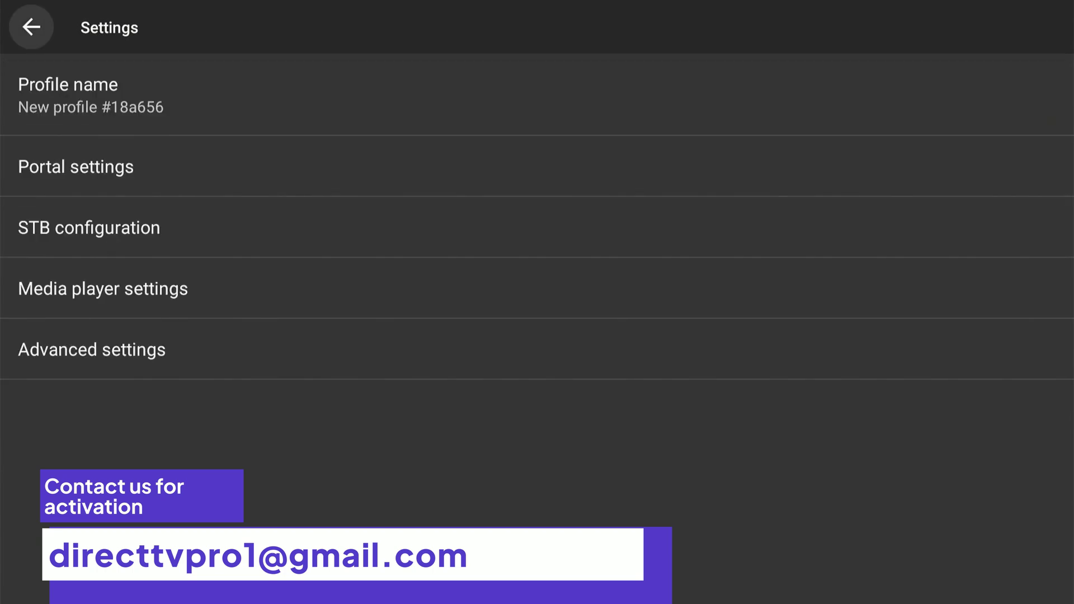
# - Shorten the profile name to "New profile" by deleting the trailing number suffix, and save it
pyautogui.press('Down')
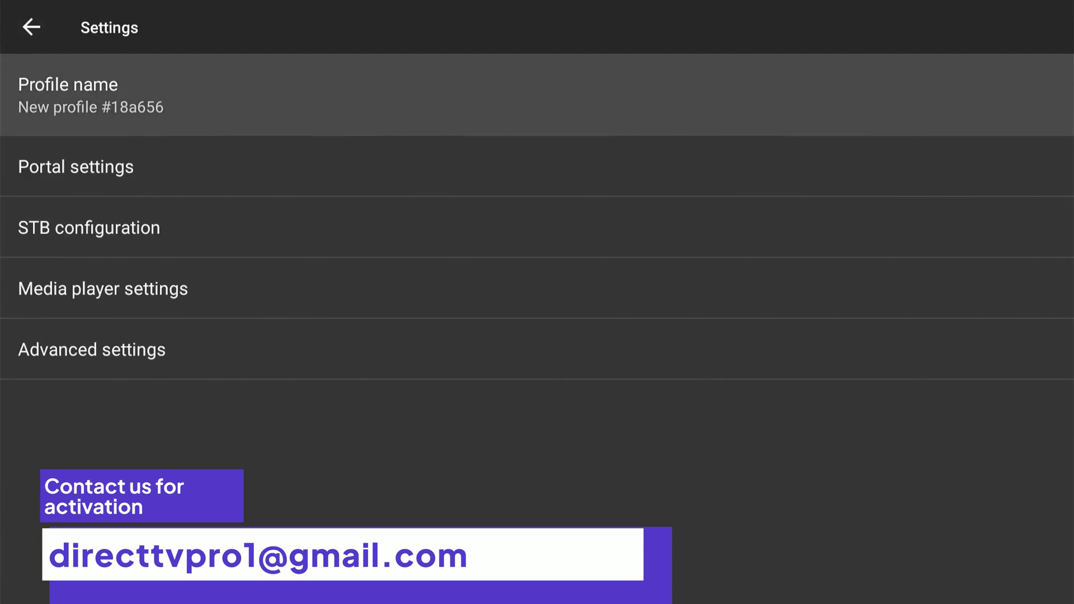
pyautogui.press('Return')
pyautogui.press('Right')
pyautogui.press('Right')
pyautogui.press('Right')
pyautogui.press('Right')
pyautogui.press('Right')
pyautogui.press('Right')
pyautogui.press('Right')
pyautogui.press('Right')
pyautogui.press('Right')
pyautogui.press('Right')
pyautogui.press('Right')
pyautogui.press('Right')
pyautogui.press('Right')
pyautogui.press('Right')
pyautogui.press('Right')
pyautogui.press('Right')
pyautogui.press('Right')
pyautogui.press('Right')
pyautogui.press('Right')
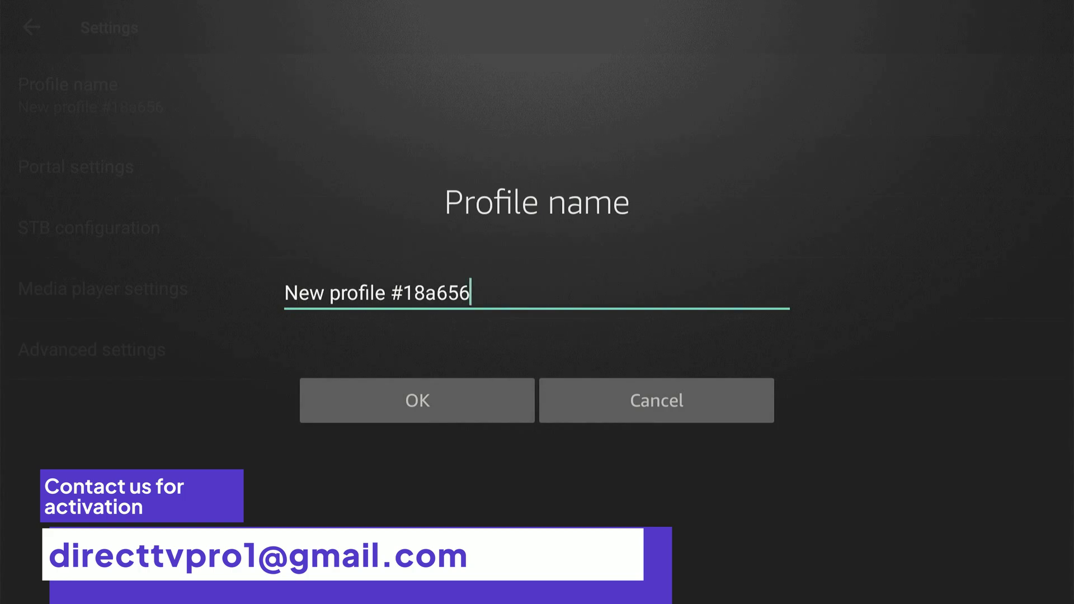
pyautogui.press('Return')
pyautogui.press('Down')
pyautogui.press('Down')
pyautogui.press('Down')
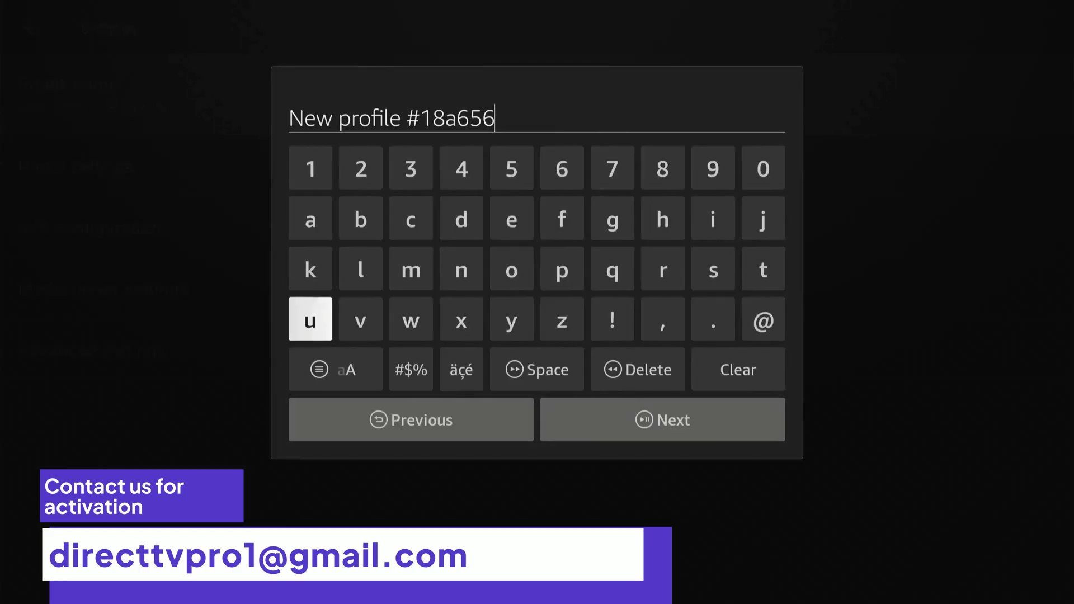
pyautogui.press('Right')
pyautogui.press('Right')
pyautogui.press('Right')
pyautogui.press('Right')
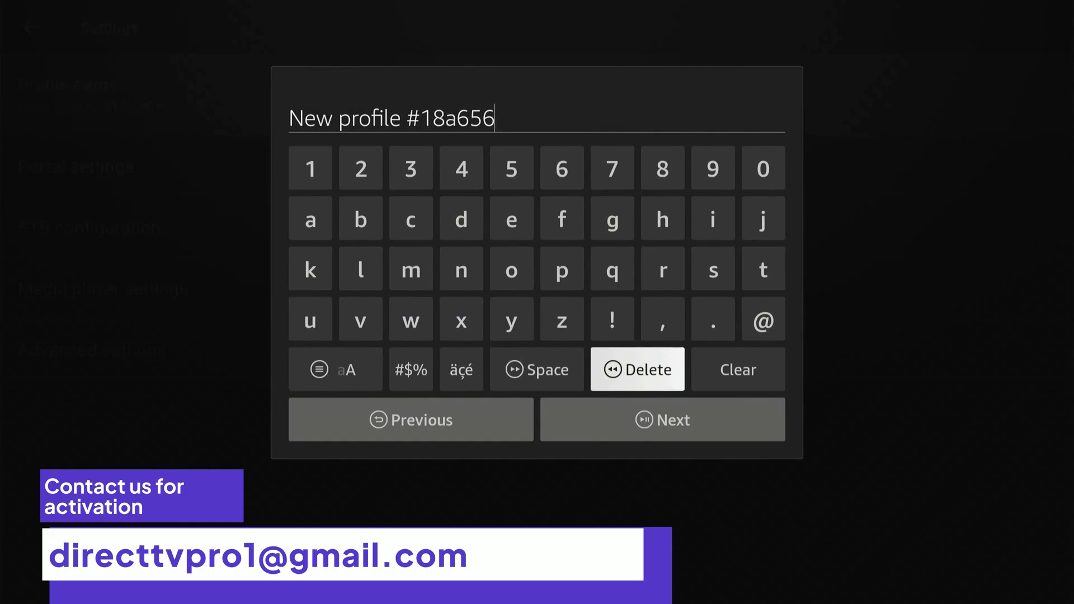
pyautogui.press('Return')
pyautogui.press('Return')
pyautogui.press('Return')
pyautogui.press('Return')
pyautogui.press('Return')
pyautogui.press('Return')
pyautogui.press('Return')
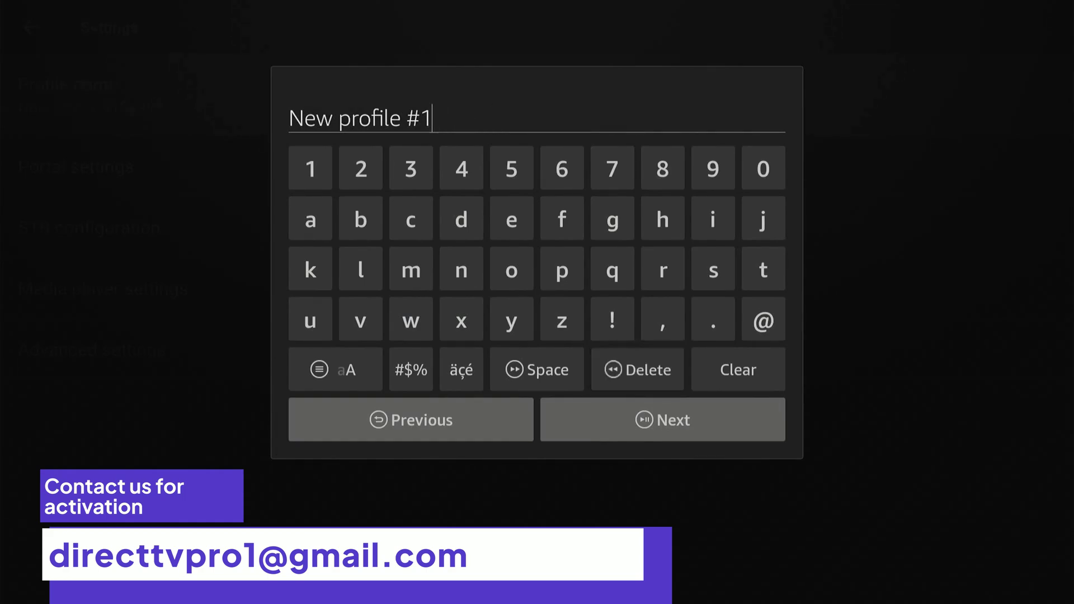
pyautogui.press('Down')
pyautogui.press('Return')
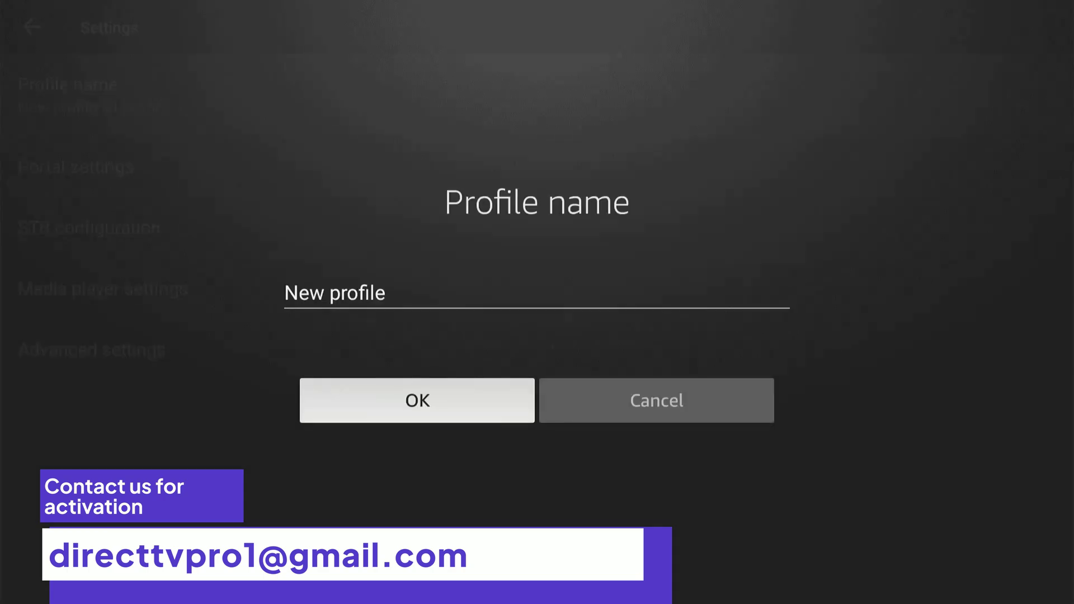
pyautogui.press('Return')
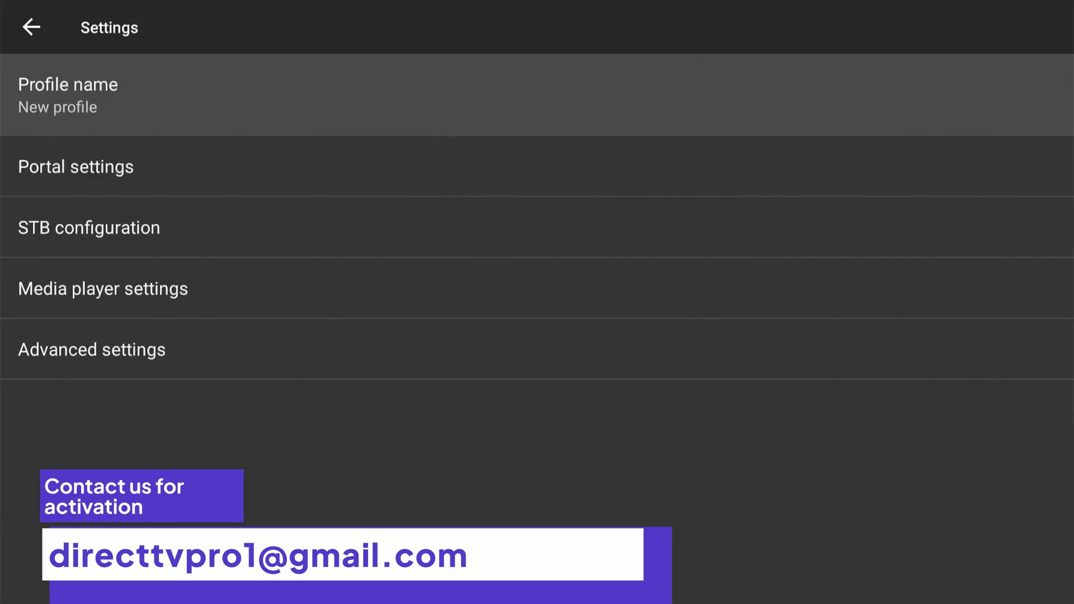
# - Open the Portal URL in the profile's portal settings for editing
pyautogui.press('Down')
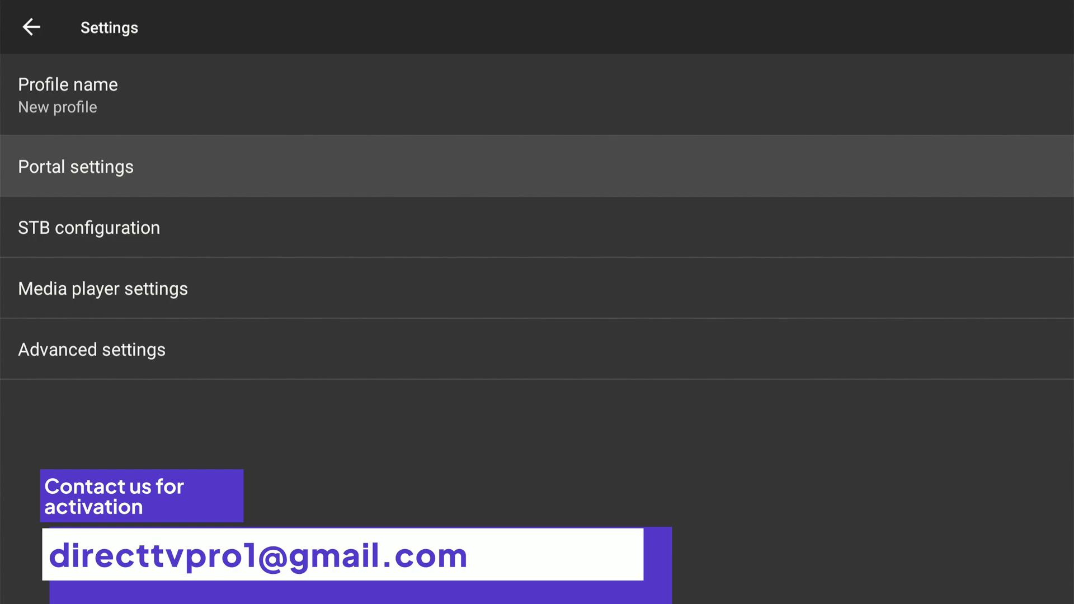
pyautogui.press('Return')
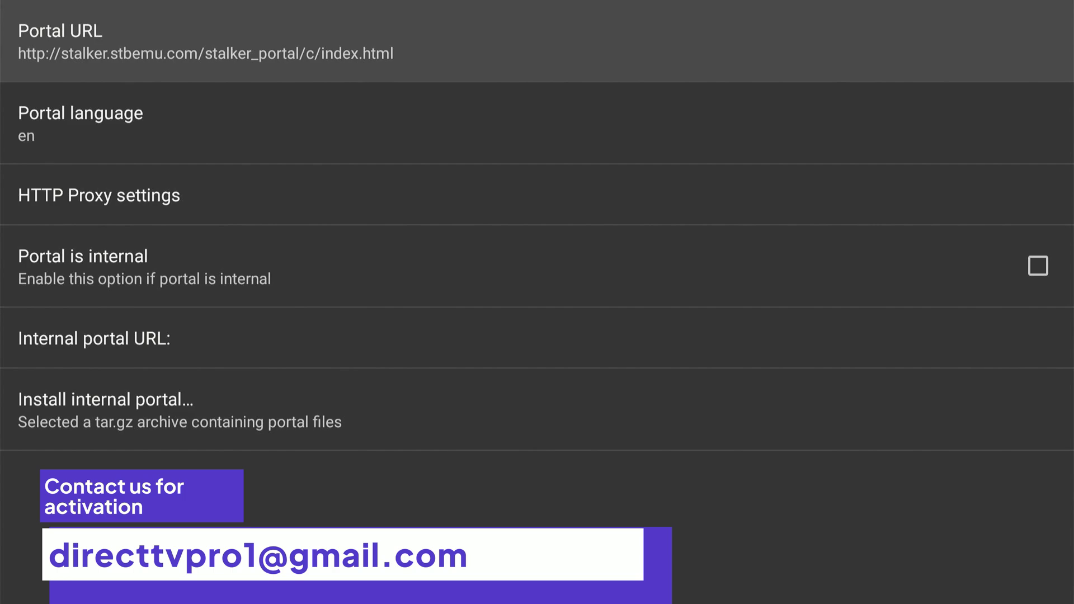
pyautogui.press('Return')
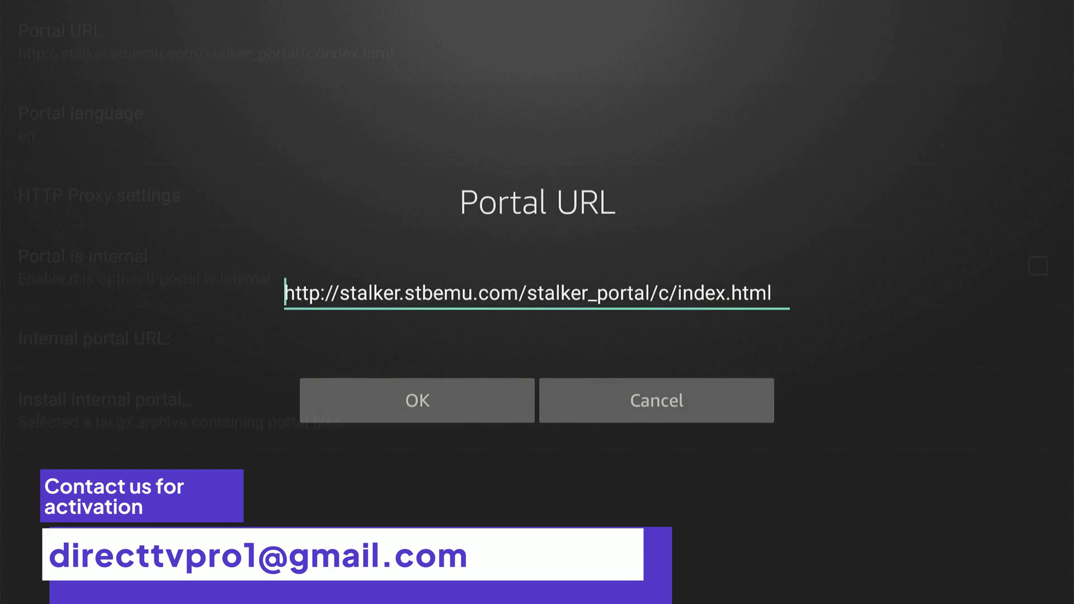
pyautogui.press('Right')
pyautogui.press('Right')
pyautogui.press('Right')
pyautogui.press('Return')
pyautogui.press('Down')
pyautogui.press('Down')
pyautogui.press('Down')
pyautogui.press('Left')
pyautogui.press('Left')
pyautogui.press('Return')
pyautogui.press('Return')
pyautogui.press('Return')
pyautogui.press('Return')
pyautogui.press('Return')
pyautogui.press('Return')
pyautogui.press('Return')
pyautogui.press('Return')
pyautogui.press('Return')
pyautogui.press('Return')
pyautogui.press('Return')
pyautogui.press('Return')
pyautogui.press('Return')
pyautogui.press('Return')
pyautogui.press('Return')
pyautogui.press('Return')
pyautogui.press('Return')
pyautogui.press('Return')
pyautogui.press('Return')
pyautogui.press('Return')
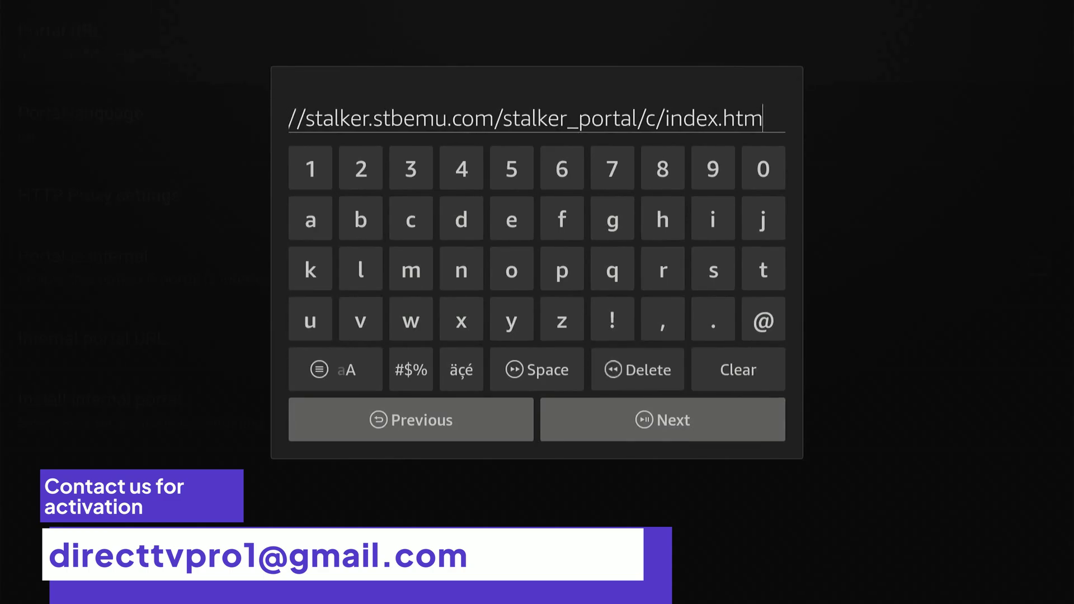
pyautogui.press('Return')
pyautogui.press('Return')
pyautogui.press('Return')
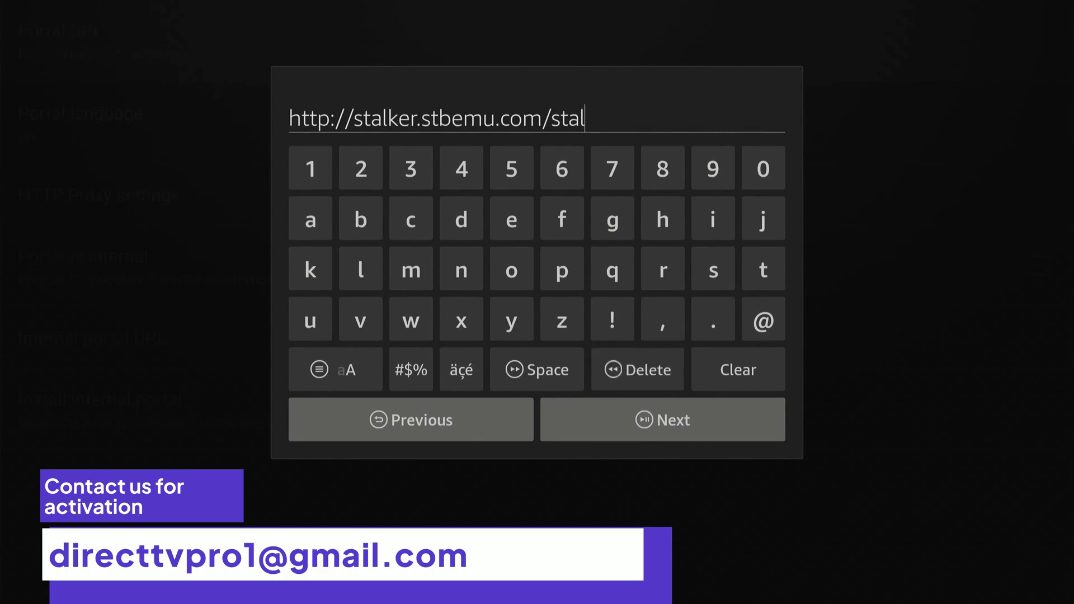
pyautogui.press('Return')
pyautogui.press('Return')
pyautogui.press('Return')
pyautogui.press('Return')
pyautogui.press('Return')
pyautogui.press('Return')
pyautogui.press('Return')
pyautogui.press('Return')
pyautogui.press('Return')
pyautogui.press('Return')
pyautogui.press('Return')
pyautogui.press('Return')
pyautogui.press('Return')
pyautogui.press('Return')
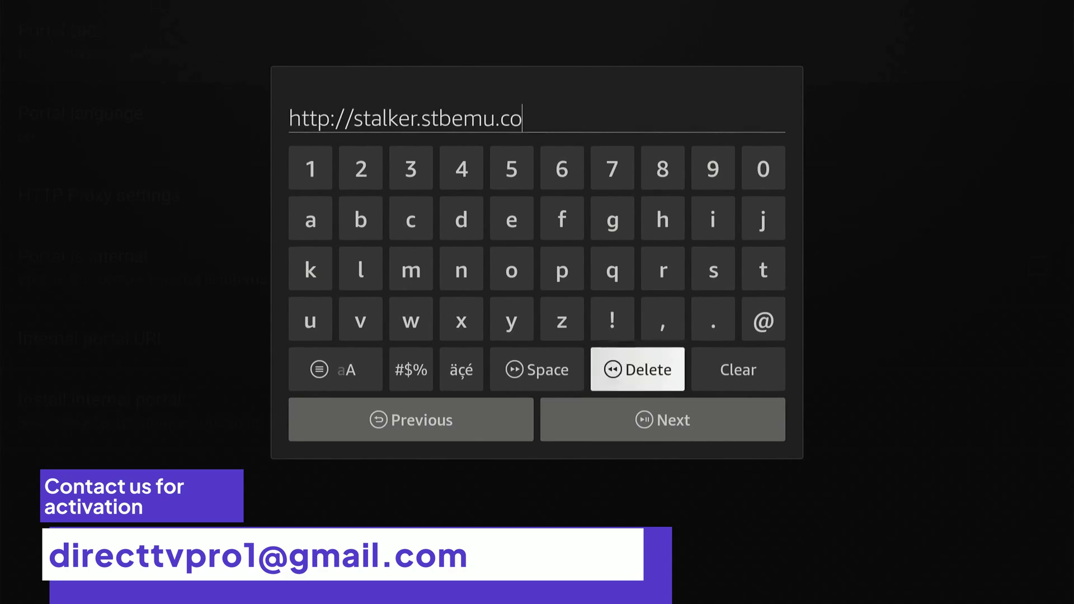
pyautogui.press('Return')
pyautogui.press('Return')
pyautogui.press('Return')
pyautogui.press('Return')
pyautogui.press('Return')
pyautogui.press('Return')
pyautogui.press('Return')
pyautogui.press('Return')
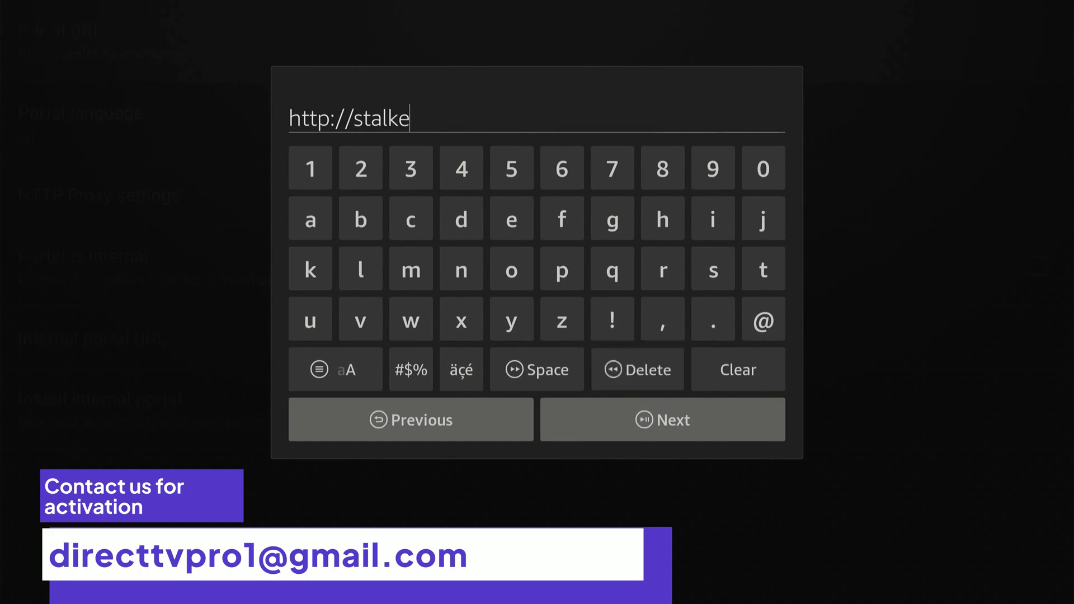
pyautogui.press('Return')
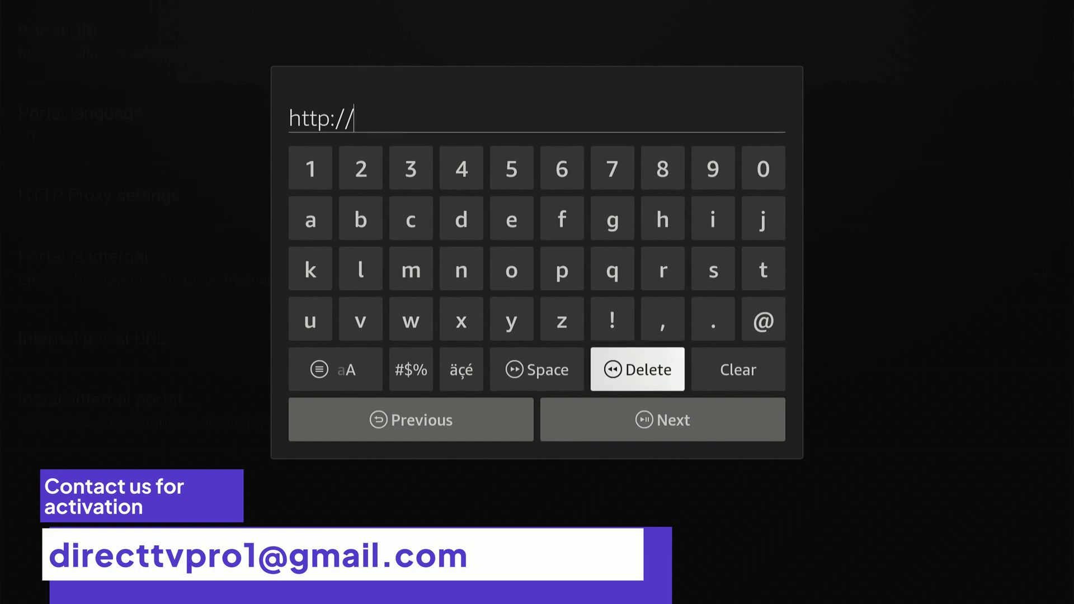
# - Save the provider's portal address as the Portal URL and return to the profile settings
pyautogui.press('Down')
pyautogui.press('Up')
pyautogui.press('Escape')
pyautogui.press('Down')
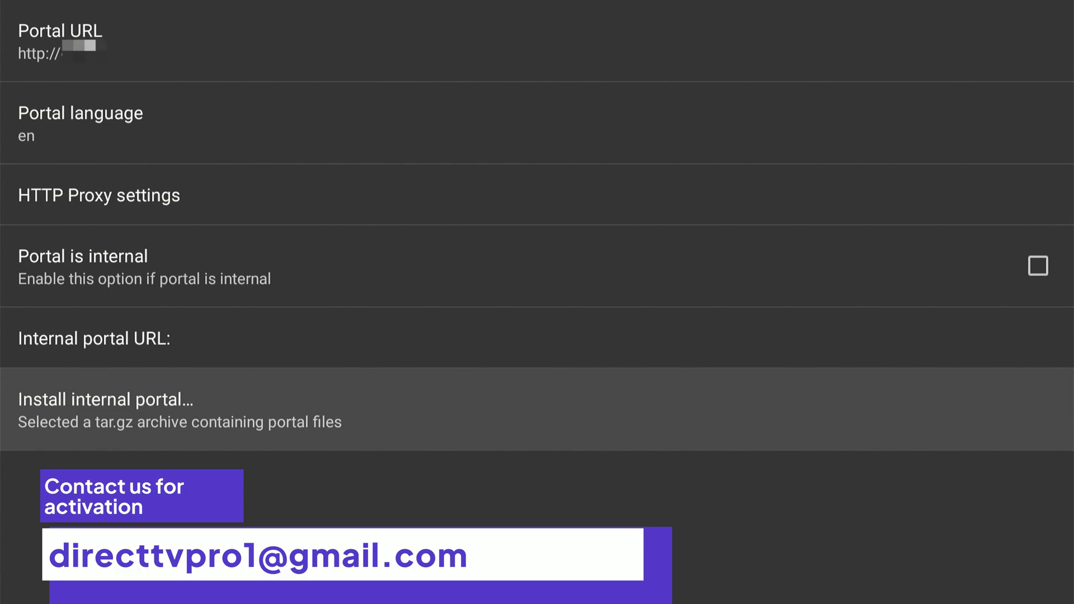
pyautogui.press('Escape')
# - Set the STB model to MAG 324 in the profile's STB configuration
pyautogui.press('Down')
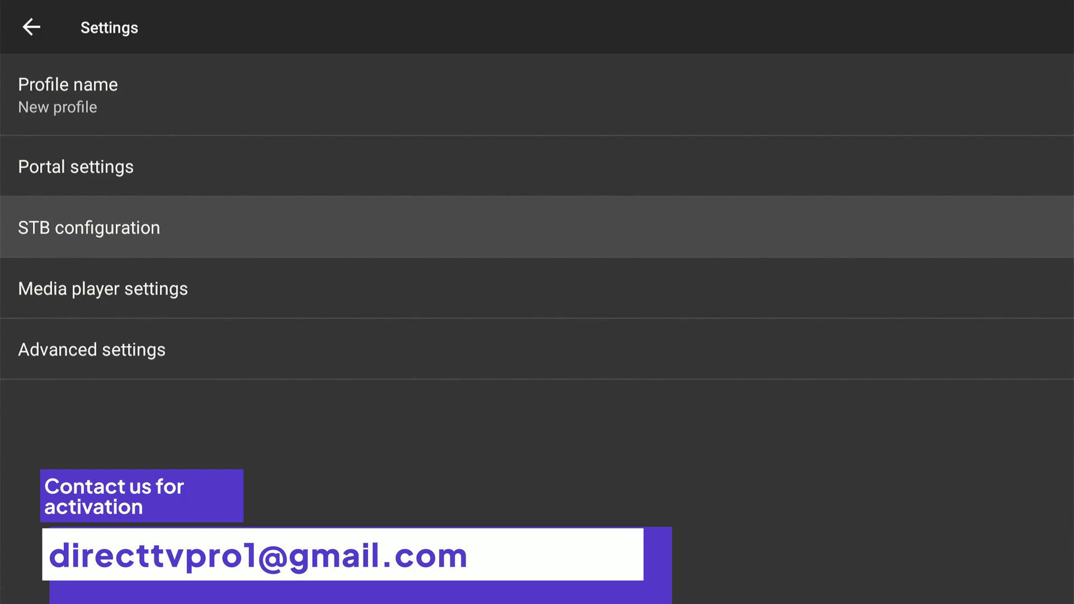
pyautogui.press('Return')
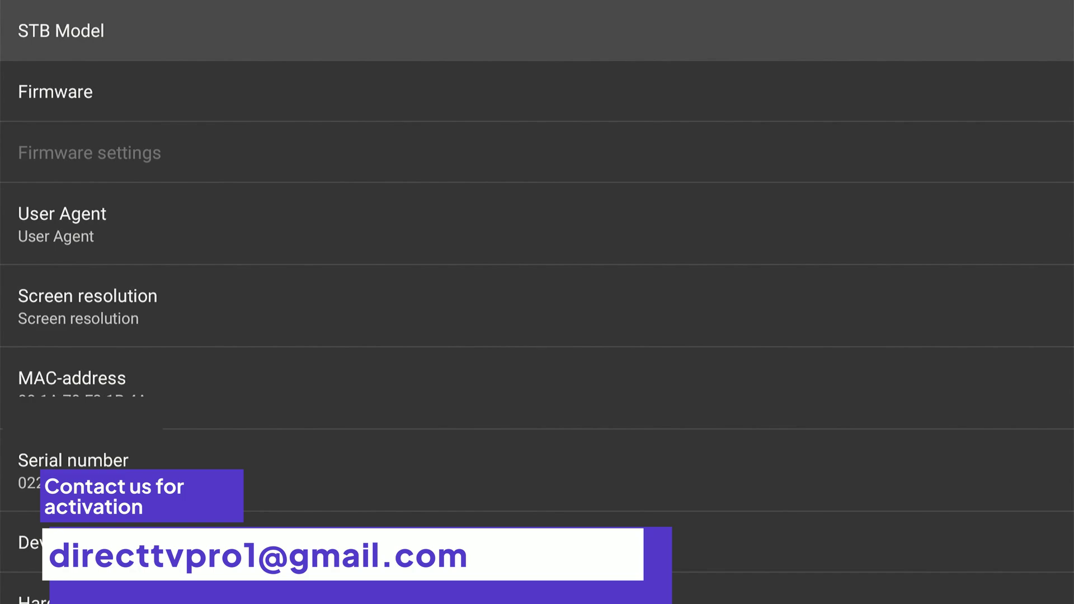
pyautogui.press('Return')
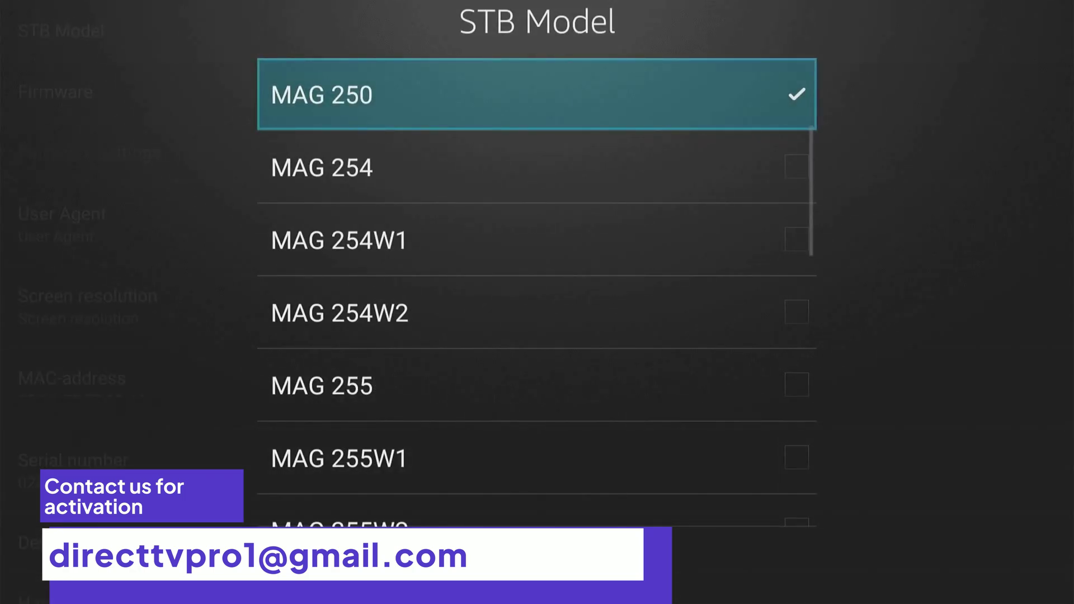
pyautogui.press('Down')
pyautogui.press('Down')
pyautogui.press('Down')
pyautogui.press('Down')
pyautogui.press('Down')
pyautogui.press('Down')
pyautogui.press('Down')
pyautogui.press('Down')
pyautogui.press('Down')
pyautogui.press('Down')
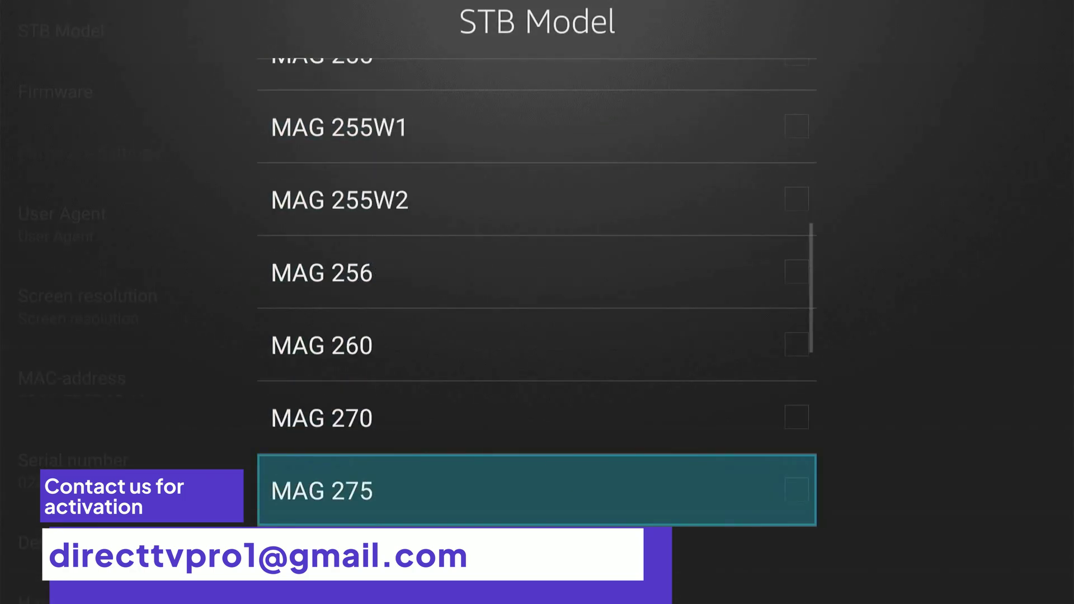
pyautogui.press('Down')
pyautogui.press('Down')
pyautogui.press('Down')
pyautogui.press('Up')
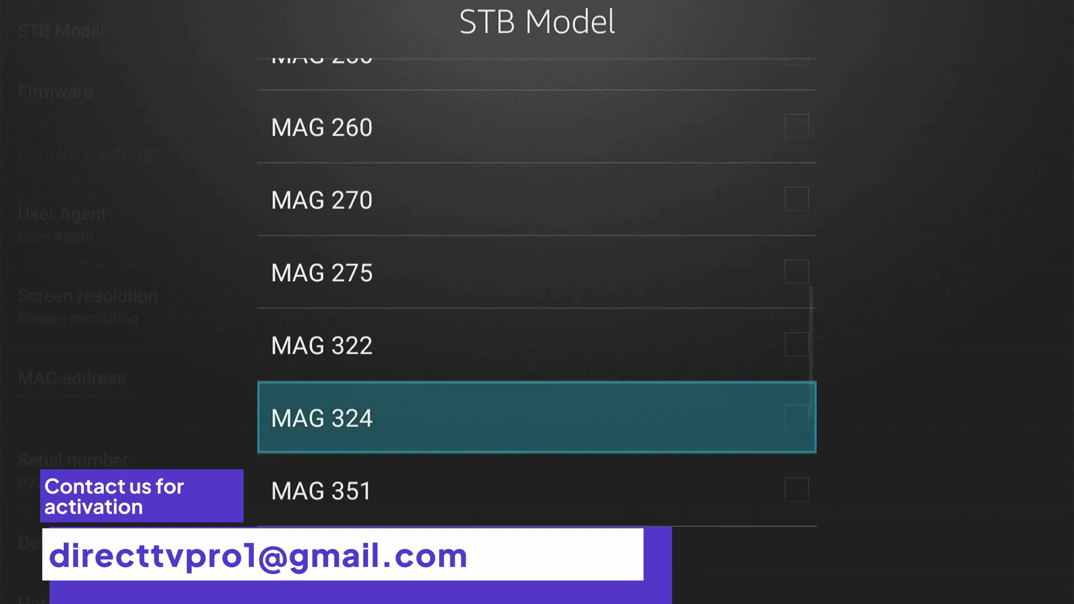
pyautogui.press('Return')
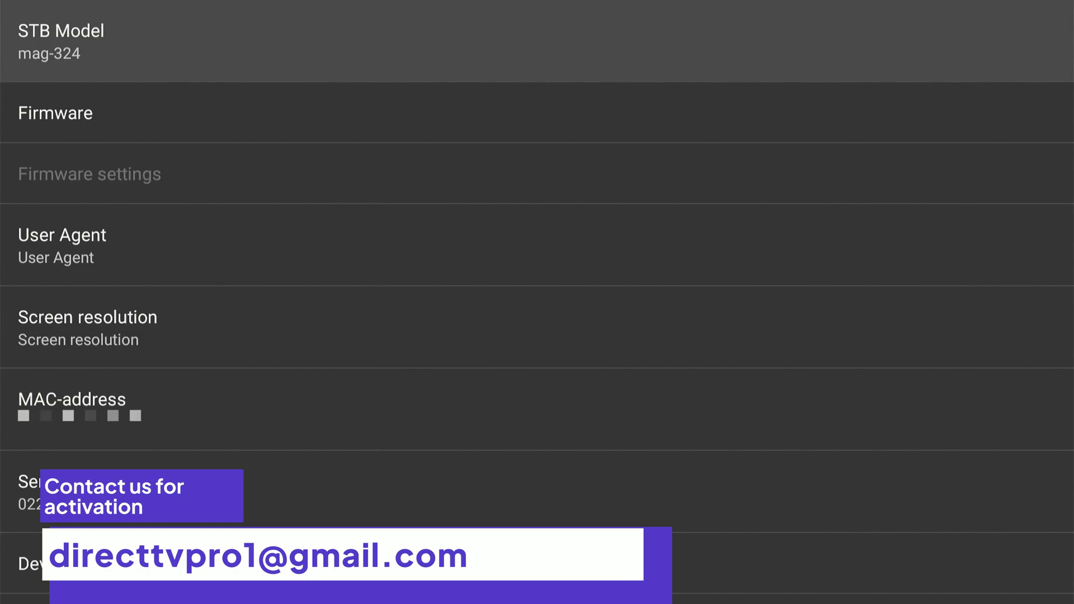
# - Clear the serial number in the STB configuration and save the field empty
pyautogui.press('Down')
pyautogui.press('Down')
pyautogui.press('Down')
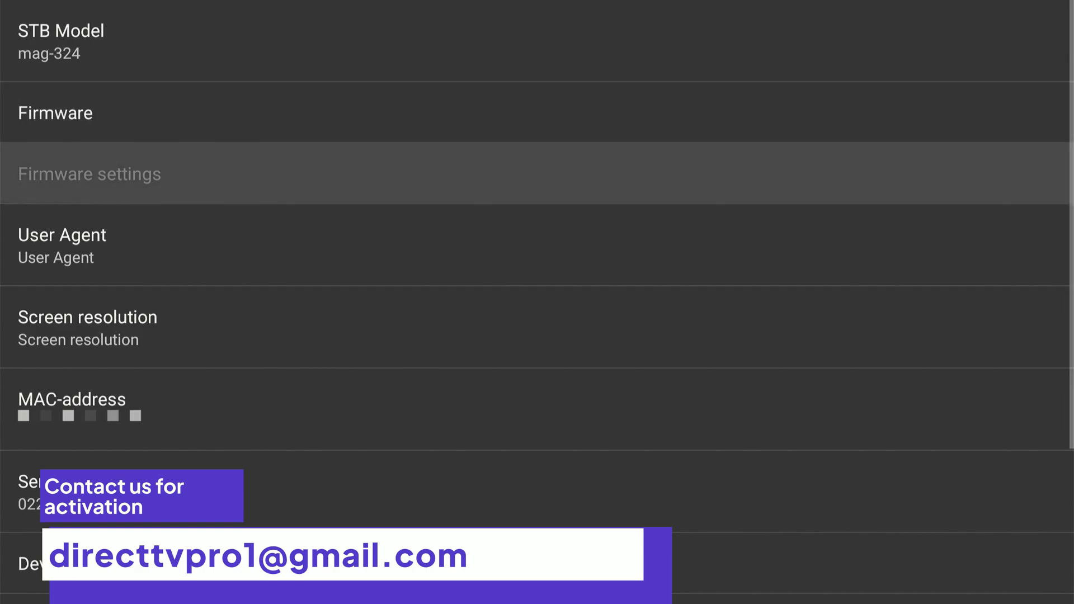
pyautogui.press('Down')
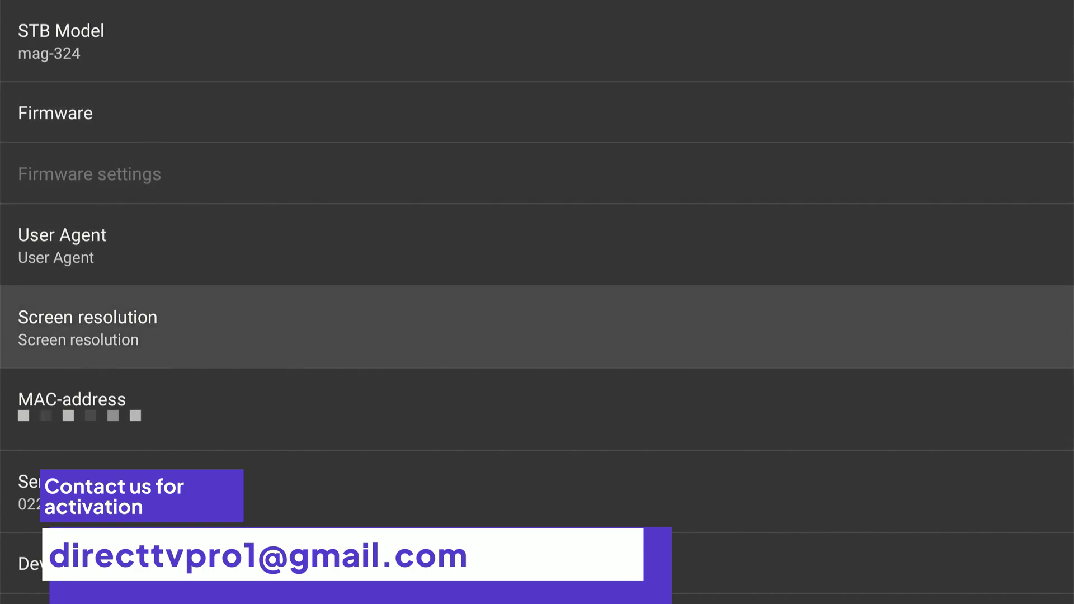
pyautogui.press('Down')
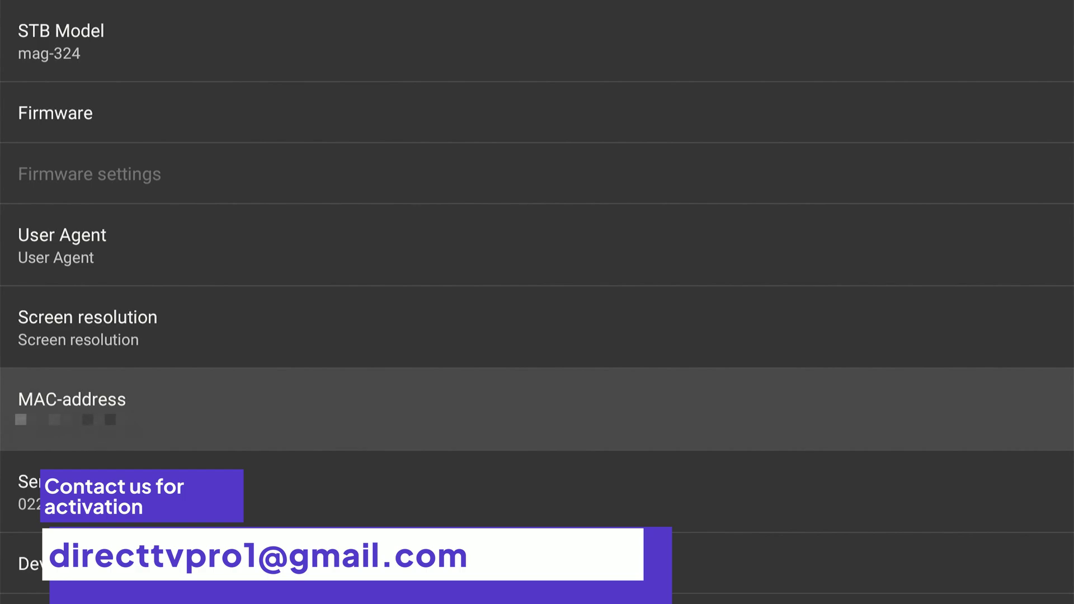
pyautogui.press('Down')
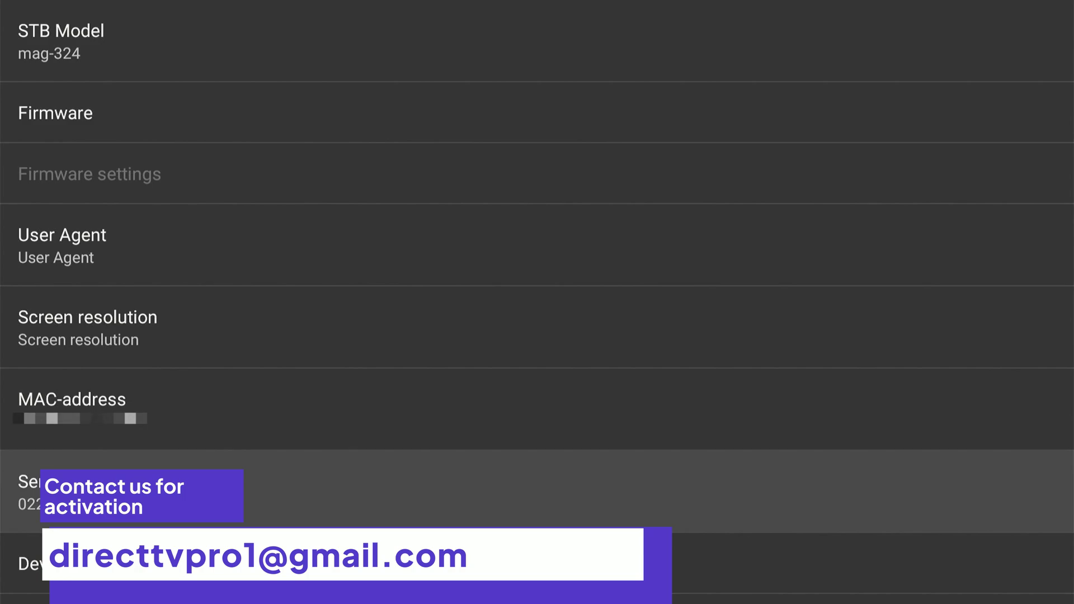
pyautogui.press('Return')
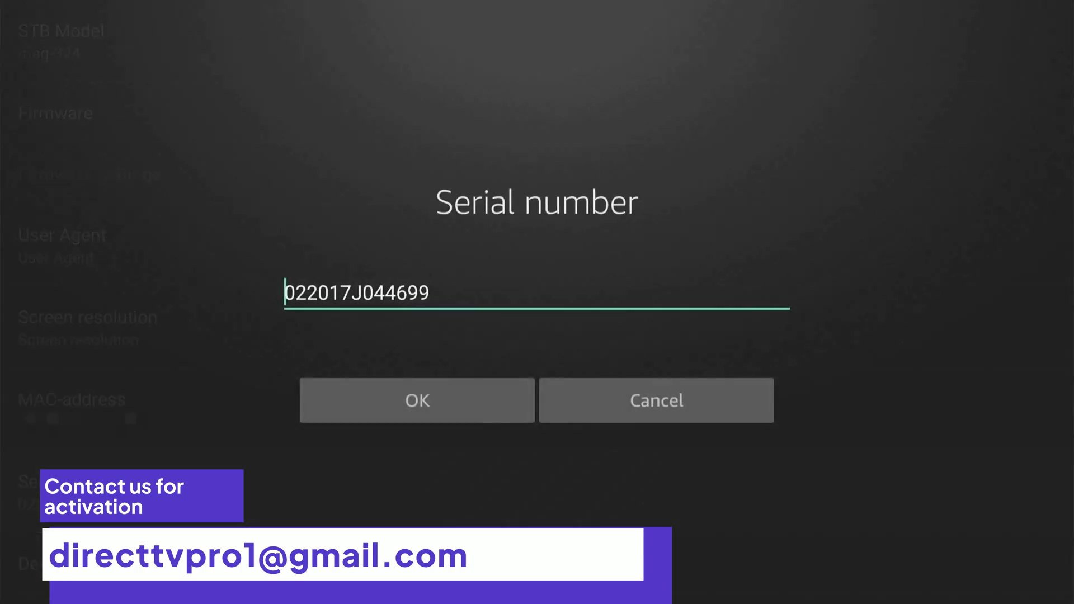
pyautogui.press('Return')
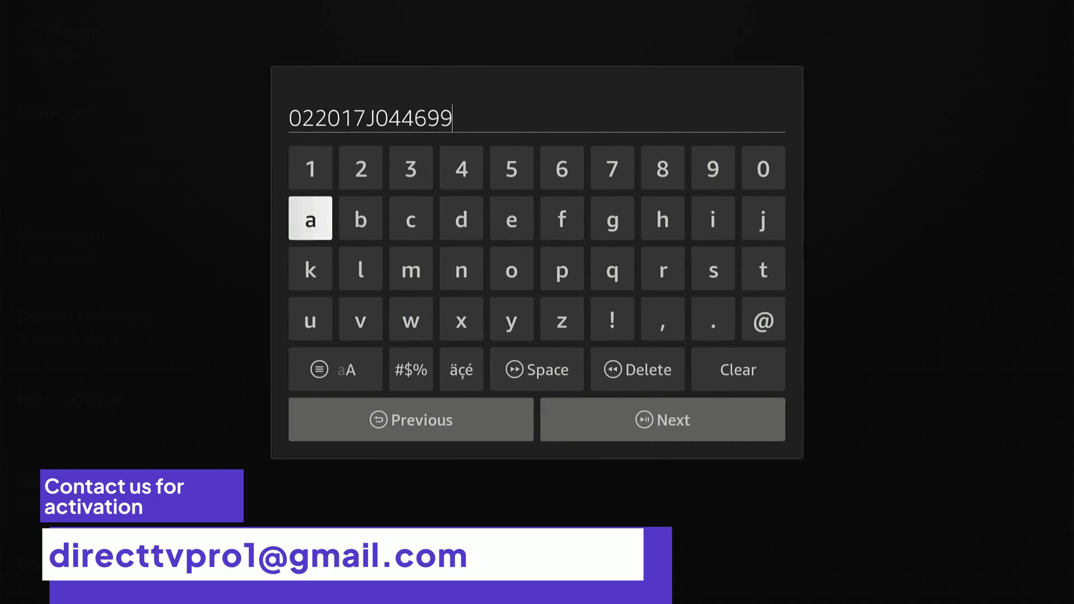
pyautogui.press('Down')
pyautogui.press('Left')
pyautogui.press('Down')
pyautogui.press('Down')
pyautogui.press('Return')
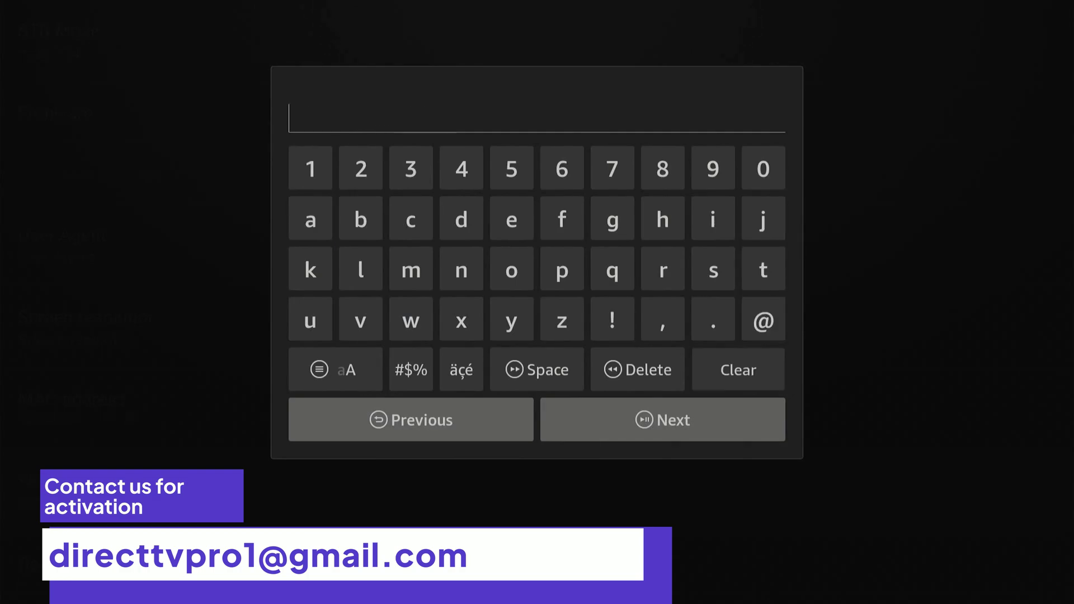
pyautogui.press('Down')
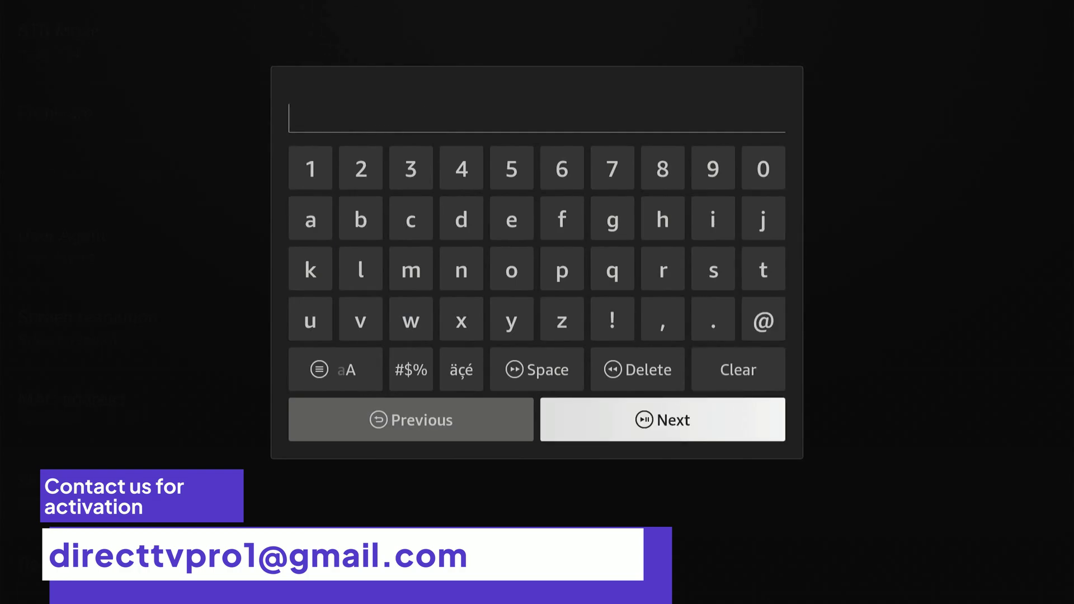
pyautogui.press('Return')
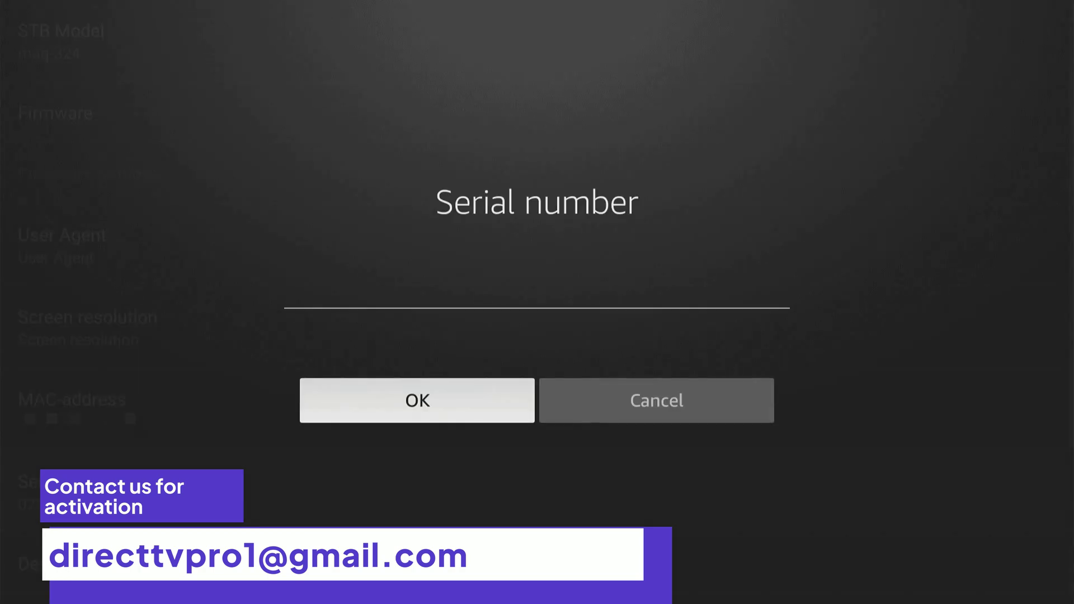
pyautogui.press('Return')
pyautogui.press('Down')
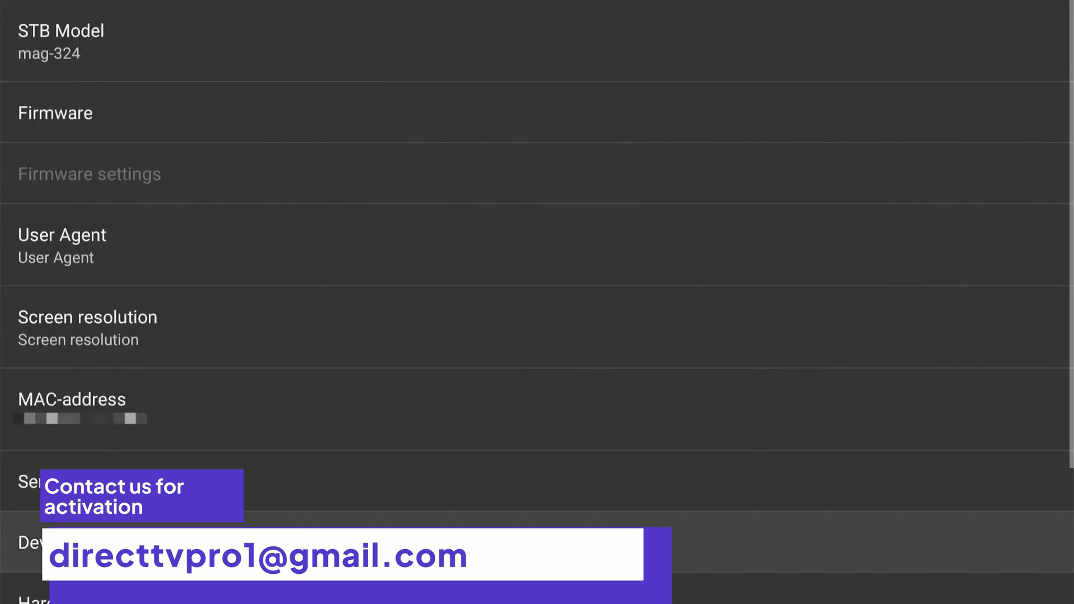
pyautogui.press('Up')
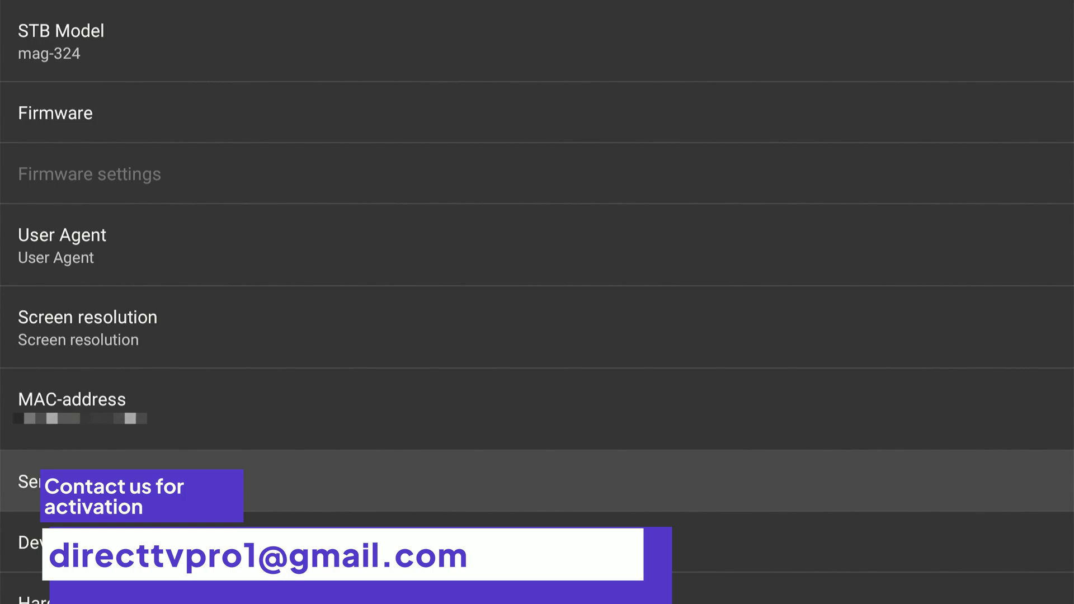
# - Examine the remaining STB configuration options below the serial number, including Ministra support, and return to the STB model
pyautogui.press('Down')
pyautogui.press('Down')
pyautogui.press('Down')
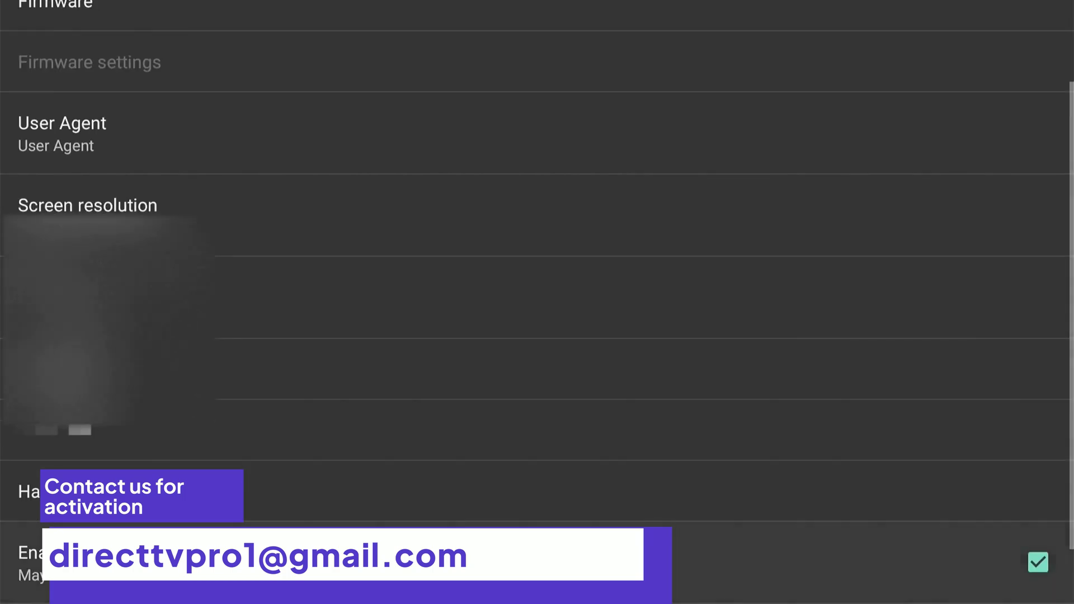
pyautogui.press('Up')
pyautogui.press('Up')
pyautogui.press('Up')
pyautogui.press('Up')
pyautogui.press('Up')
pyautogui.press('Up')
pyautogui.press('Up')
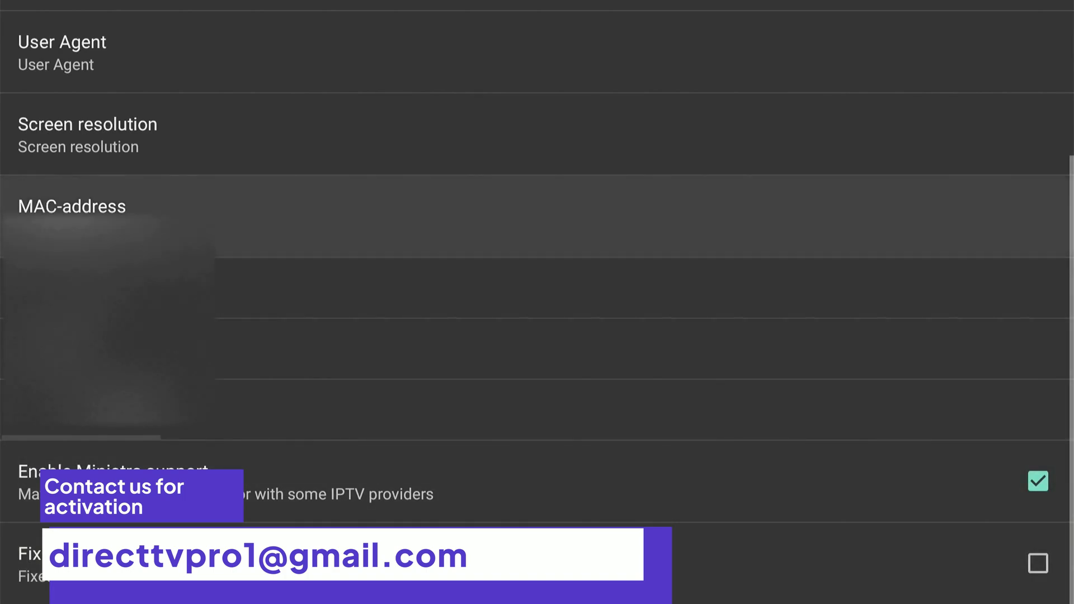
pyautogui.press('Up')
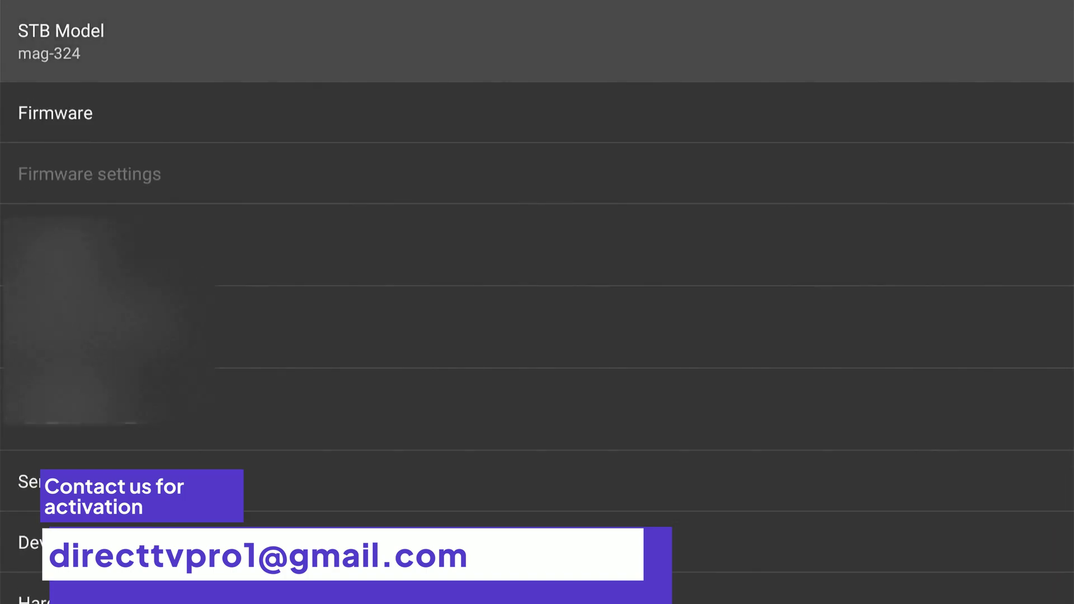
# - Set the profile's media player to Ijk in the media player settings
pyautogui.press('Escape')
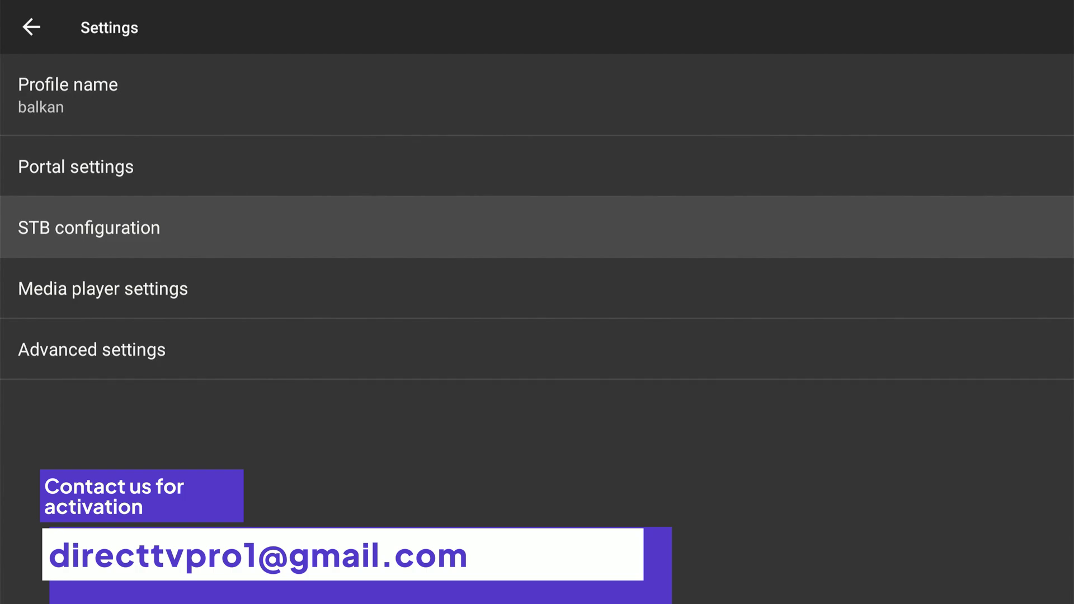
pyautogui.press('Down')
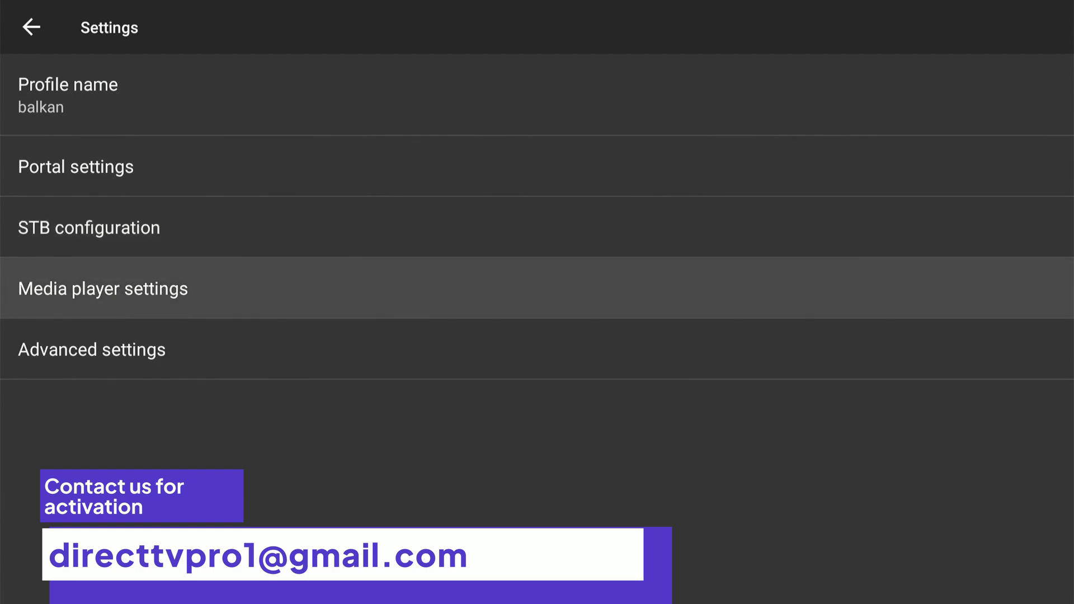
pyautogui.press('Return')
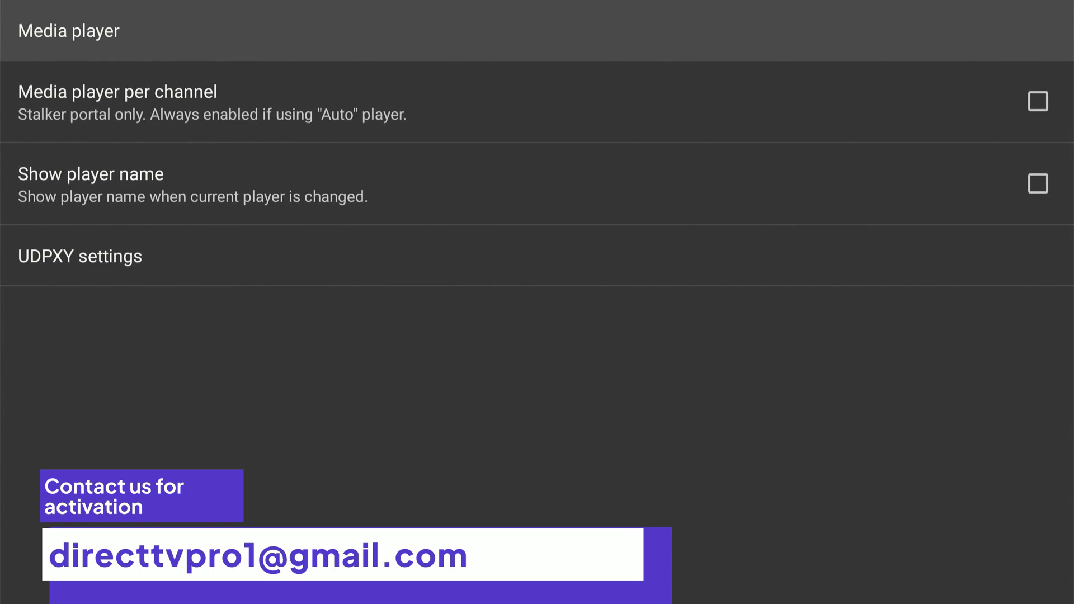
pyautogui.press('Return')
pyautogui.press('Up')
pyautogui.press('Down')
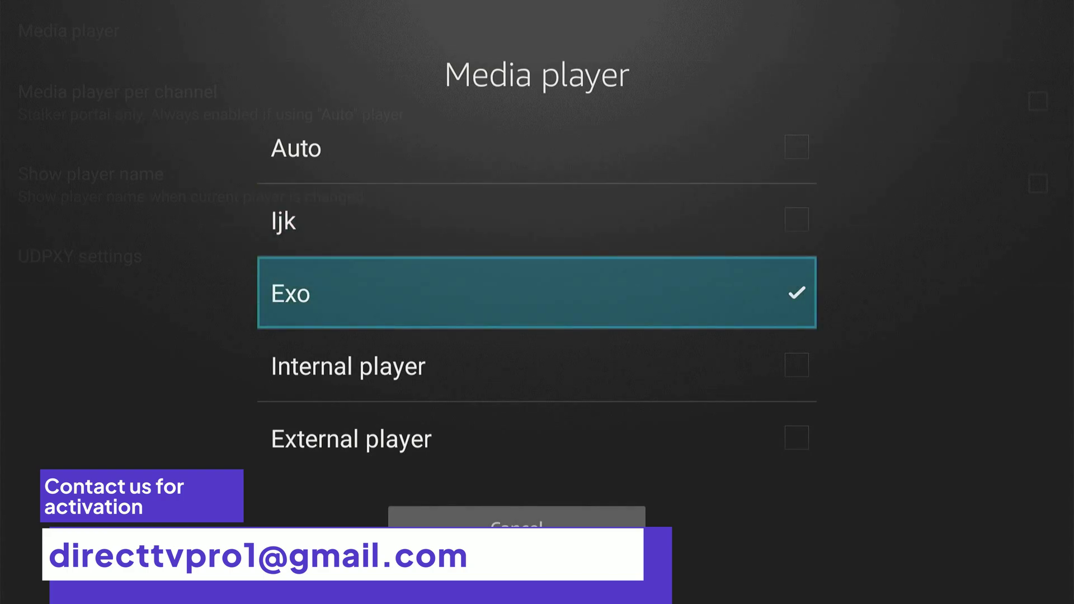
pyautogui.press('Up')
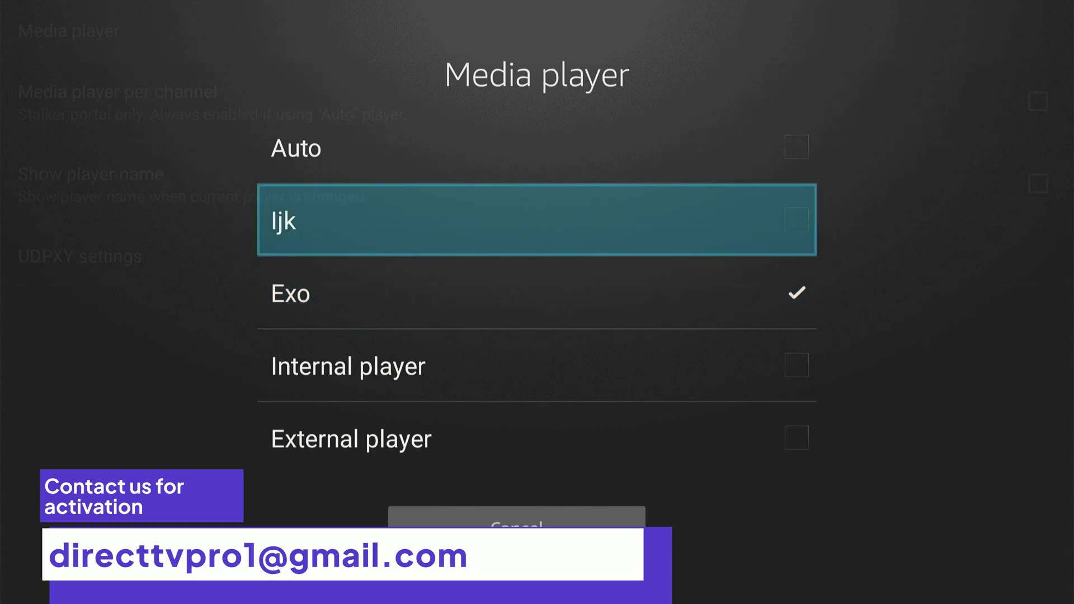
pyautogui.press('Return')
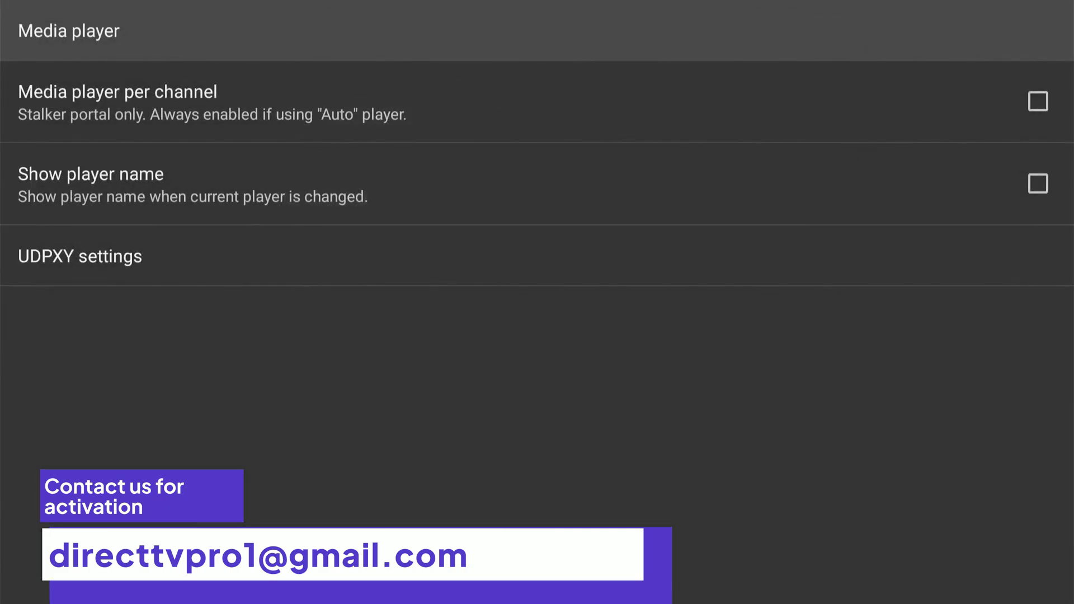
# - Review the profile's media player choices from Auto to External player, keep Ijk selected and leave the media player settings
pyautogui.press('Return')
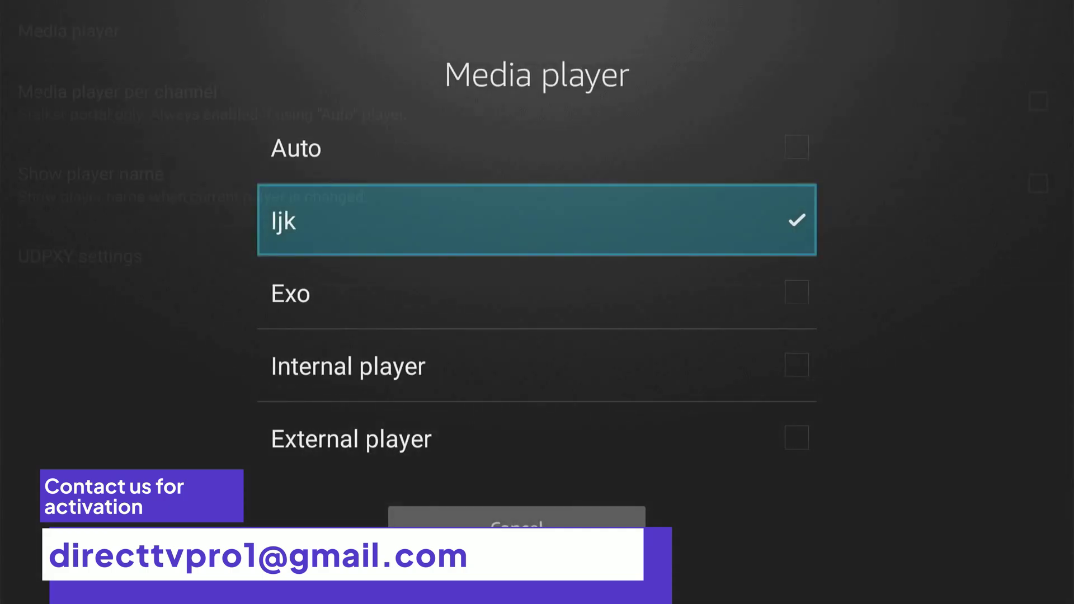
pyautogui.press('Up')
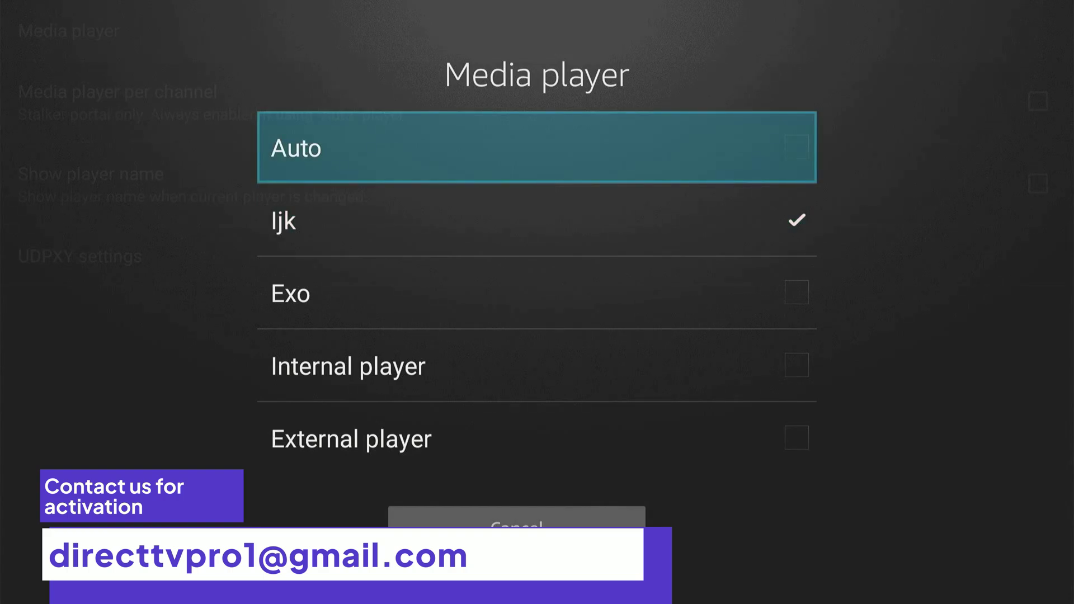
pyautogui.press('Down')
pyautogui.press('Down')
pyautogui.press('Down')
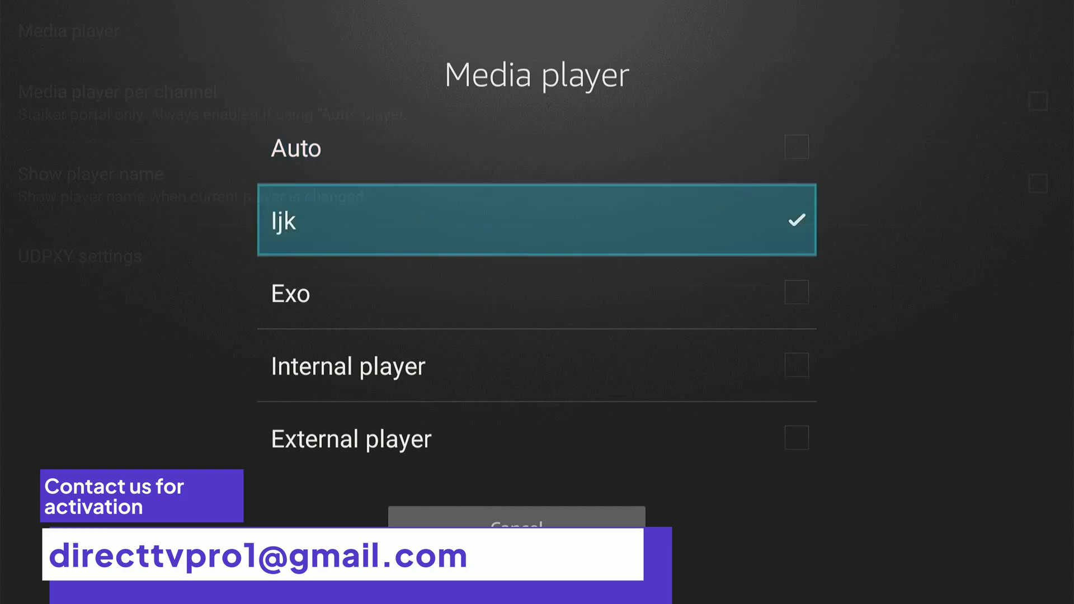
pyautogui.press('Down')
pyautogui.press('Up')
pyautogui.press('Up')
pyautogui.press('Up')
pyautogui.press('Return')
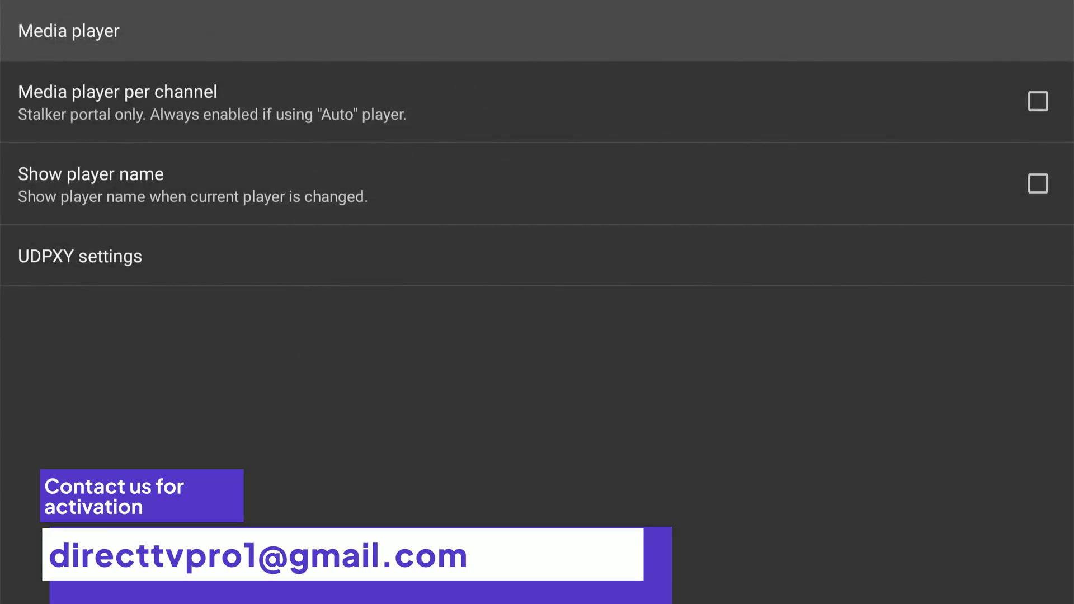
pyautogui.press('Escape')
# - Look over the profile's settings categories, including portal settings, STB configuration, media player settings and advanced settings
pyautogui.press('Down')
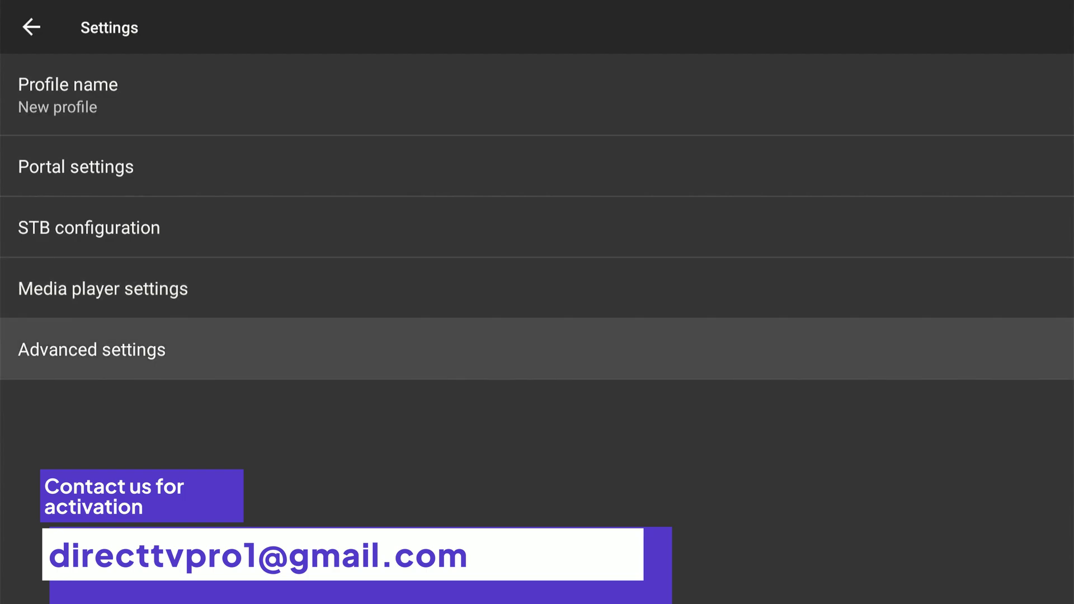
pyautogui.press('Up')
pyautogui.press('Up')
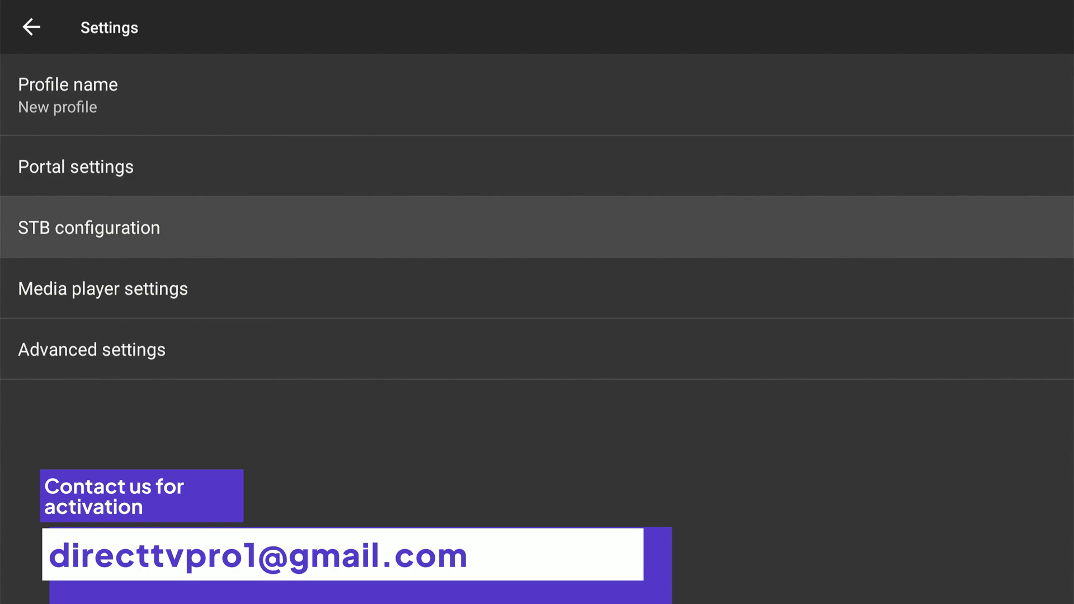
pyautogui.press('Up')
pyautogui.press('Down')
pyautogui.press('Up')
pyautogui.press('Down')
pyautogui.press('Up')
pyautogui.press('Down')
pyautogui.press('Up')
pyautogui.press('Down')
pyautogui.press('Up')
pyautogui.press('Up')
pyautogui.press('Down')
pyautogui.press('Down')
pyautogui.press('Down')
pyautogui.press('Down')
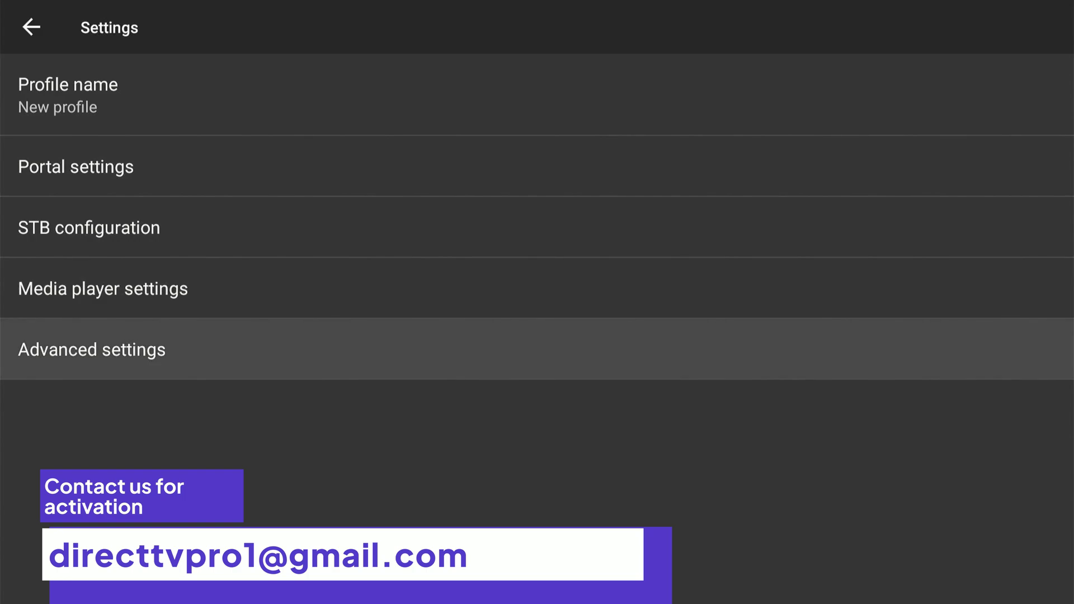
# - Leave the profile and profile list, and open the common app settings
pyautogui.press('Escape')
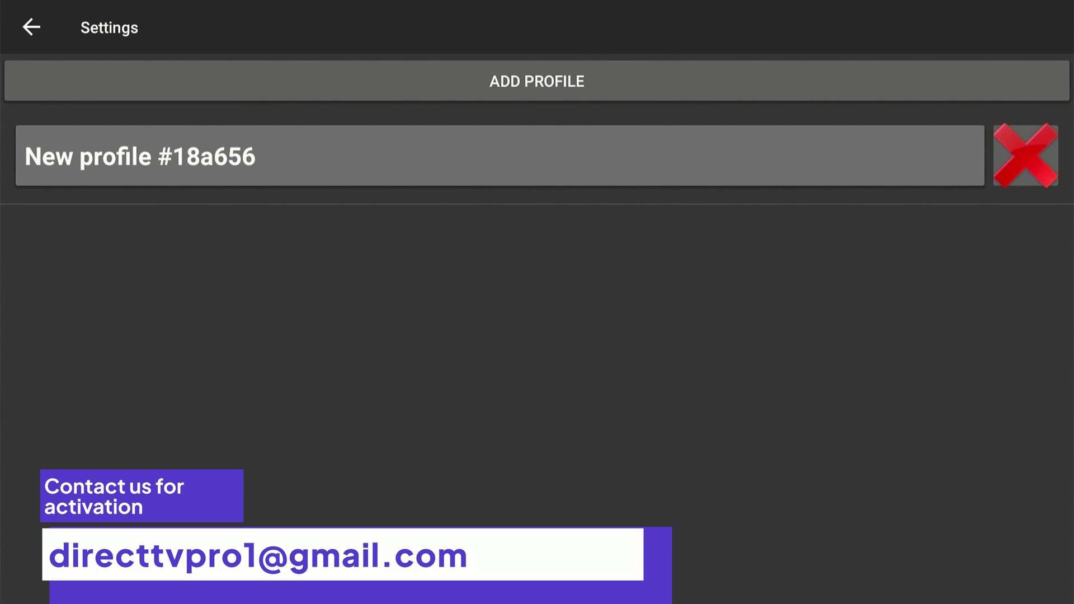
pyautogui.press('Escape')
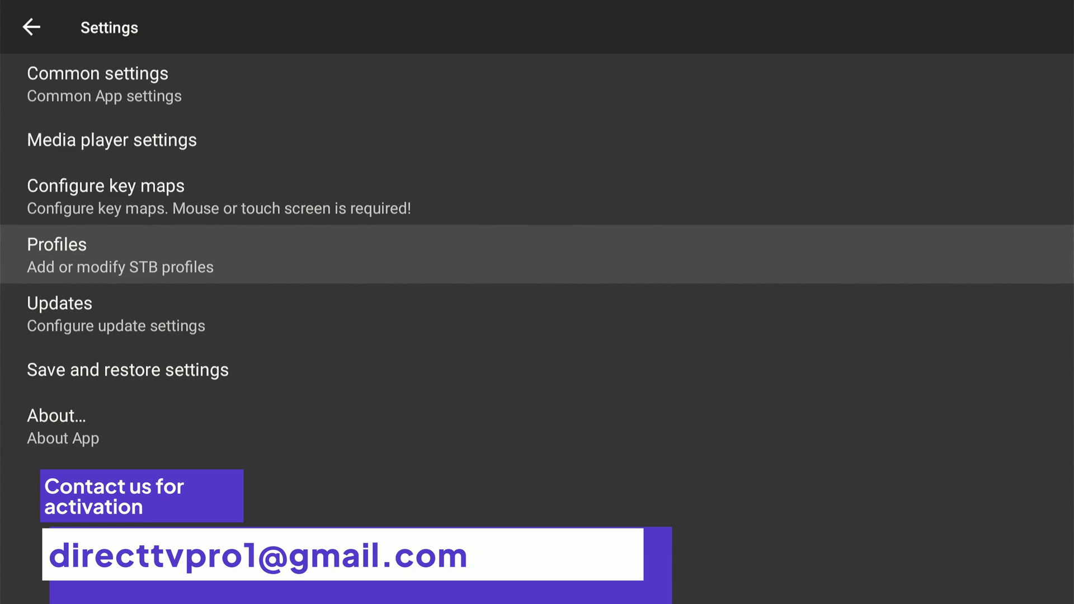
pyautogui.press('Up')
pyautogui.press('Up')
pyautogui.press('Up')
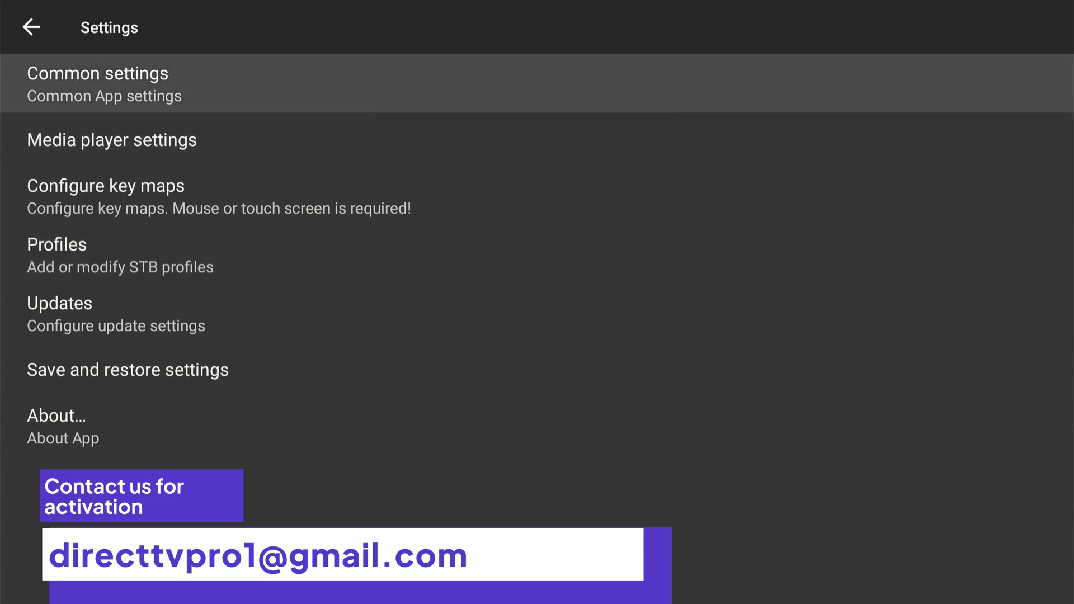
pyautogui.press('Return')
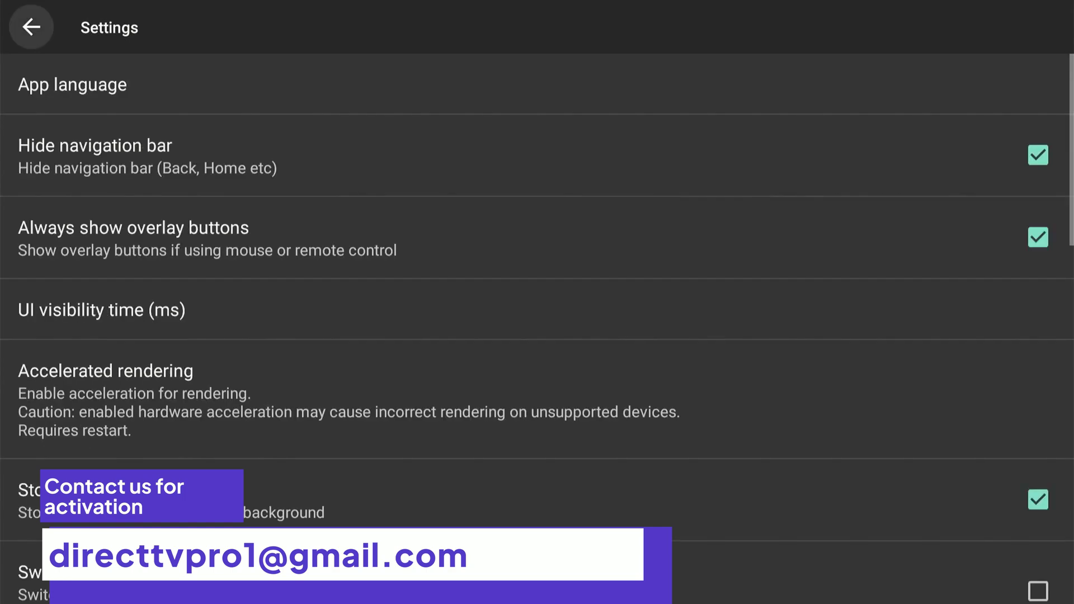
# - Examine the common app settings from App language down to Autostart on device boot
pyautogui.press('Down')
pyautogui.press('Down')
pyautogui.press('Down')
pyautogui.press('Down')
pyautogui.press('Down')
pyautogui.press('Down')
pyautogui.press('Down')
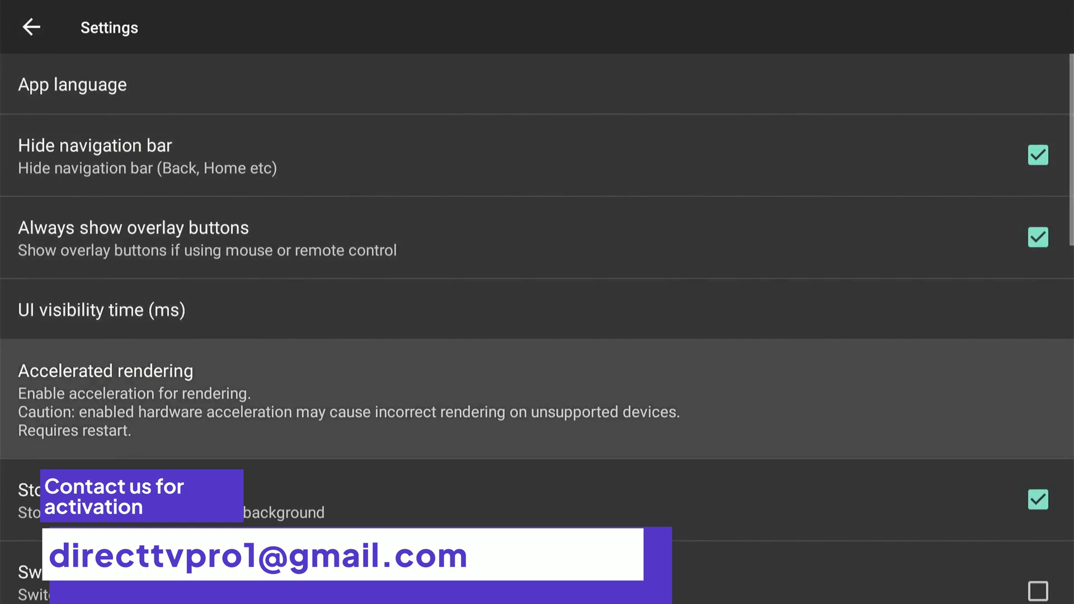
pyautogui.press('Down')
pyautogui.press('Down')
pyautogui.press('Down')
pyautogui.press('Down')
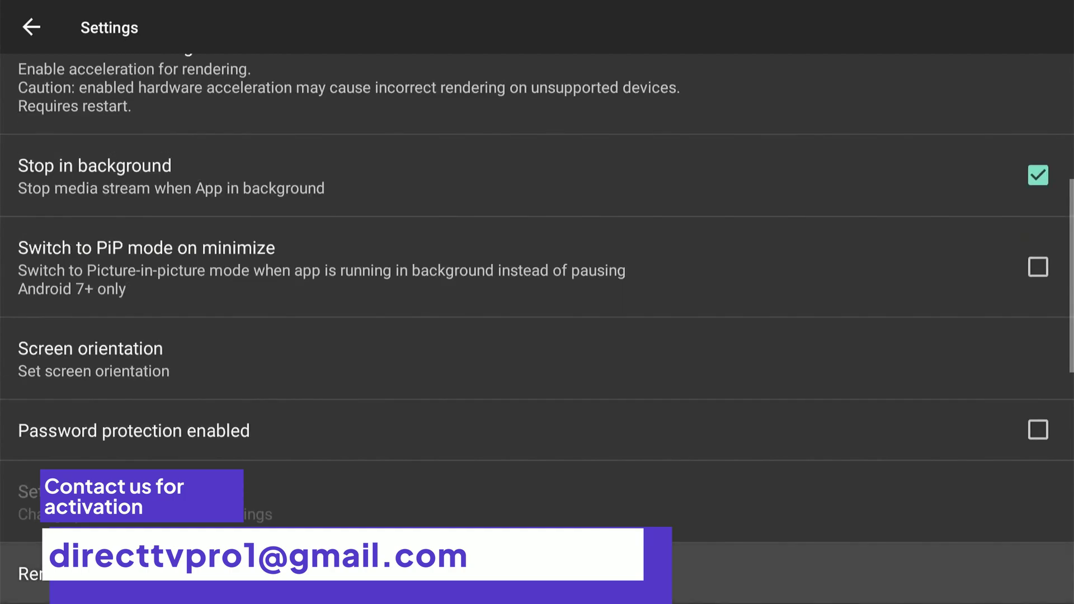
pyautogui.press('Down')
pyautogui.press('Up')
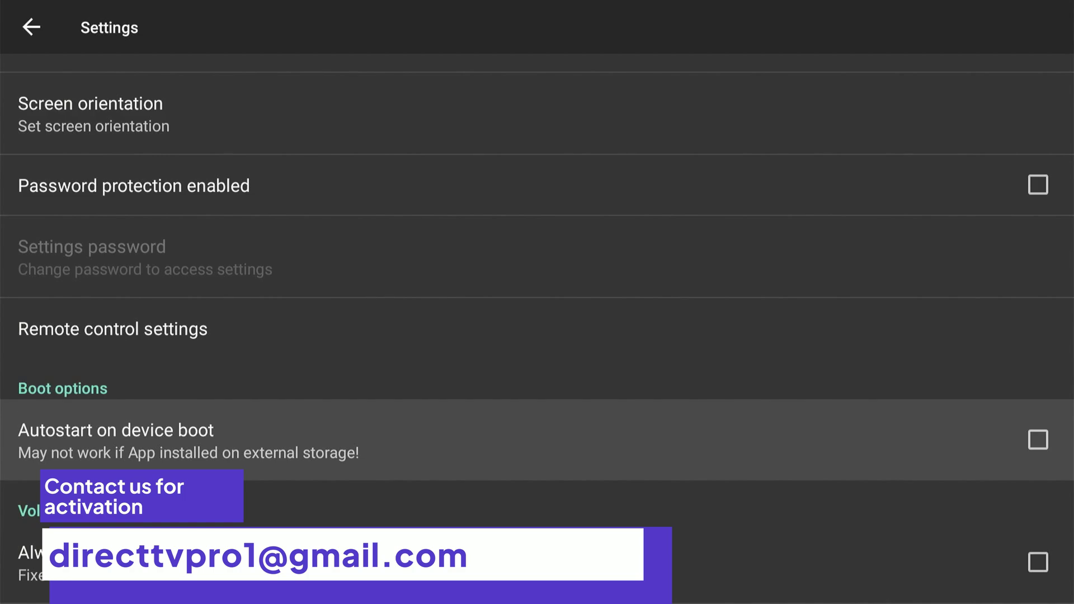
# - Switch Autostart on device boot on and off again, and leave the common settings
pyautogui.press('Return')
pyautogui.press('Return')
pyautogui.press('Escape')
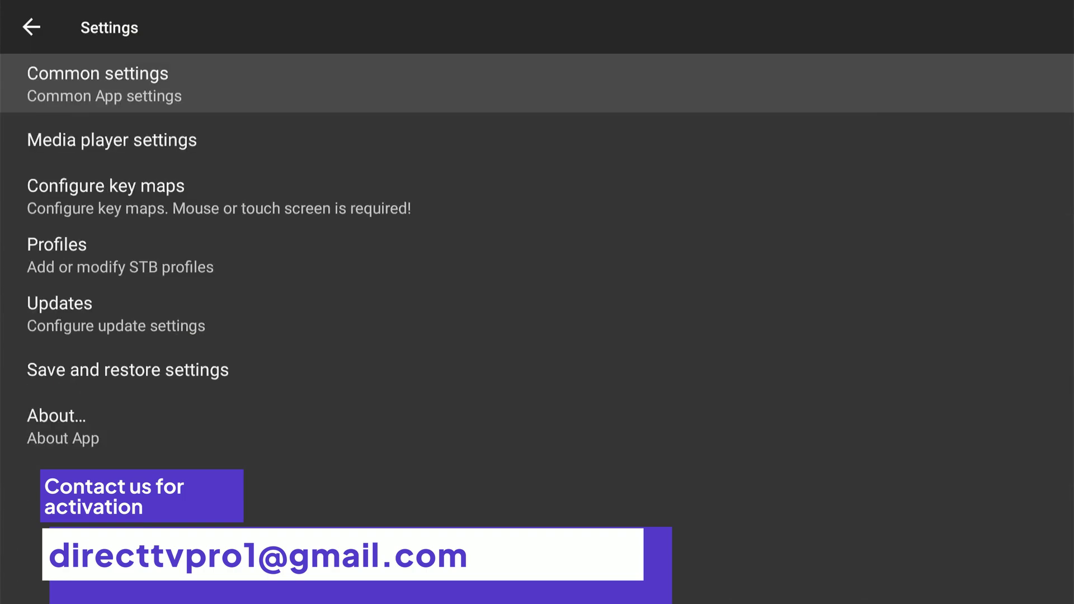
# - Close the settings and exit the app to return to the Fire TV apps list
pyautogui.press('Escape')
pyautogui.press('Menu')
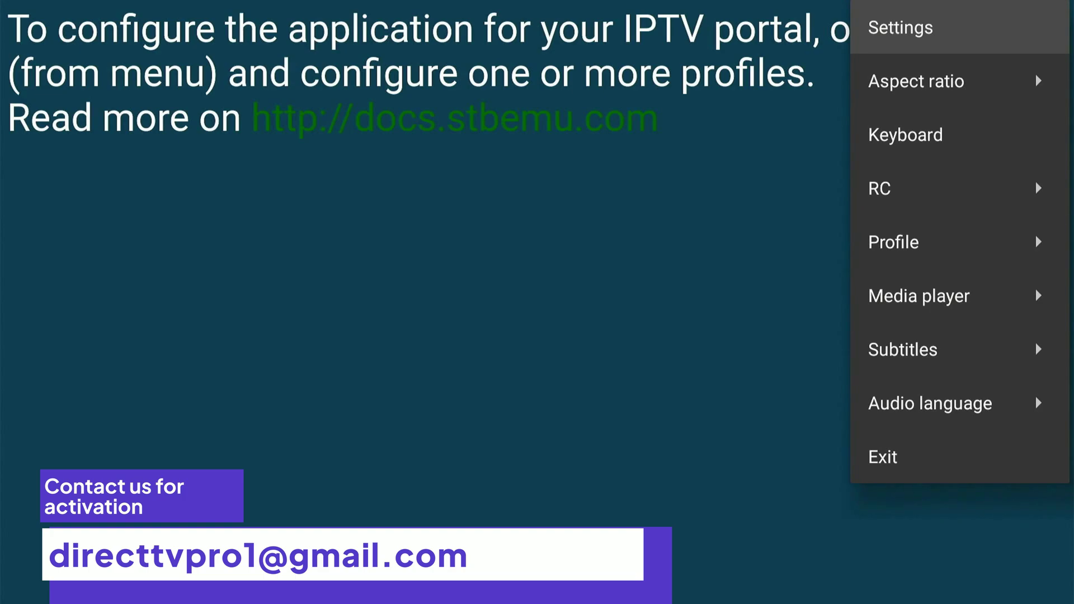
pyautogui.press('Down')
pyautogui.press('Down')
pyautogui.press('Down')
pyautogui.press('Down')
pyautogui.press('Down')
pyautogui.press('Down')
pyautogui.press('Down')
pyautogui.press('Down')
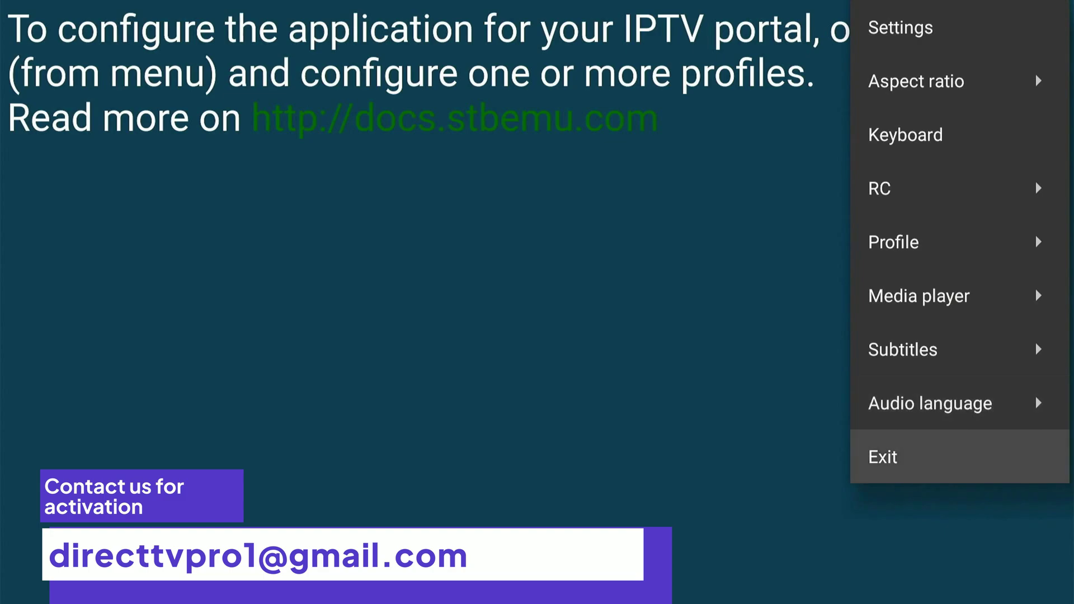
pyautogui.press('Return')
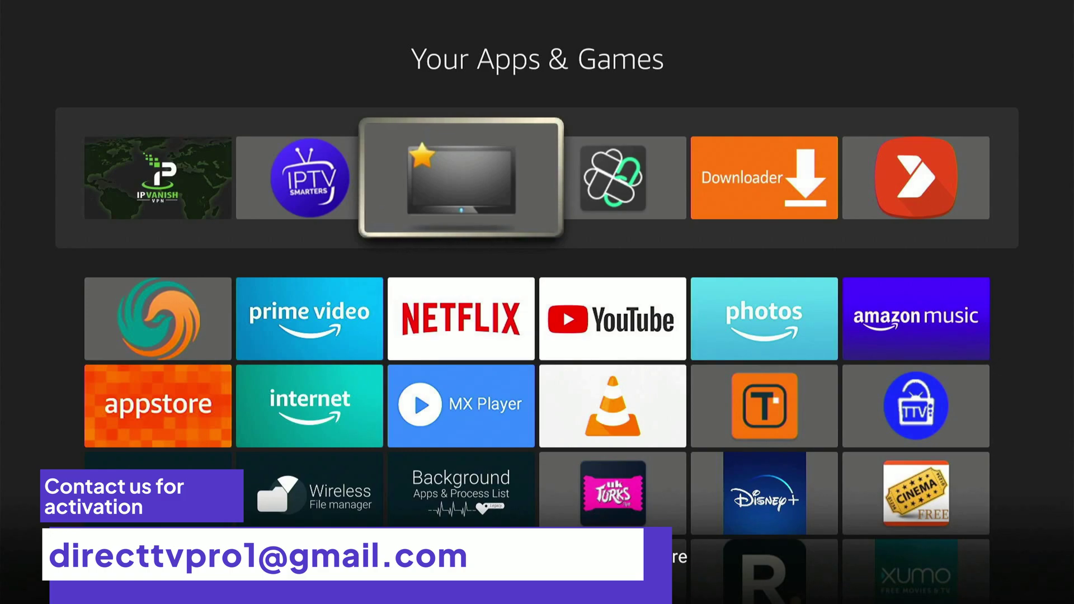
# - Relaunch StbEmu Pro from the Fire TV apps list and go from Videoclub to the portal's TV section
pyautogui.press('Return')
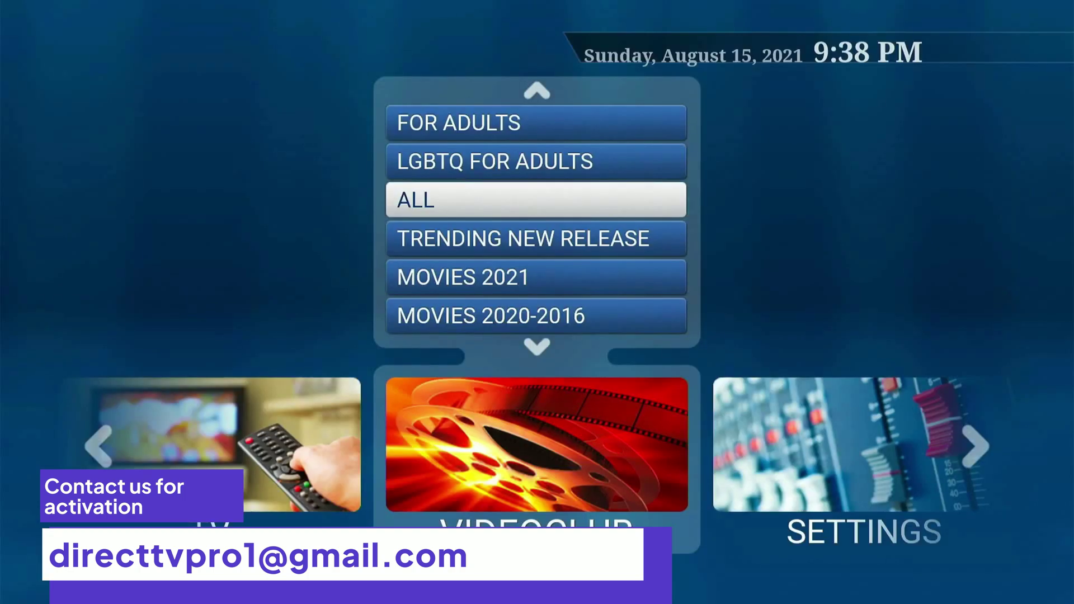
pyautogui.press('Left')
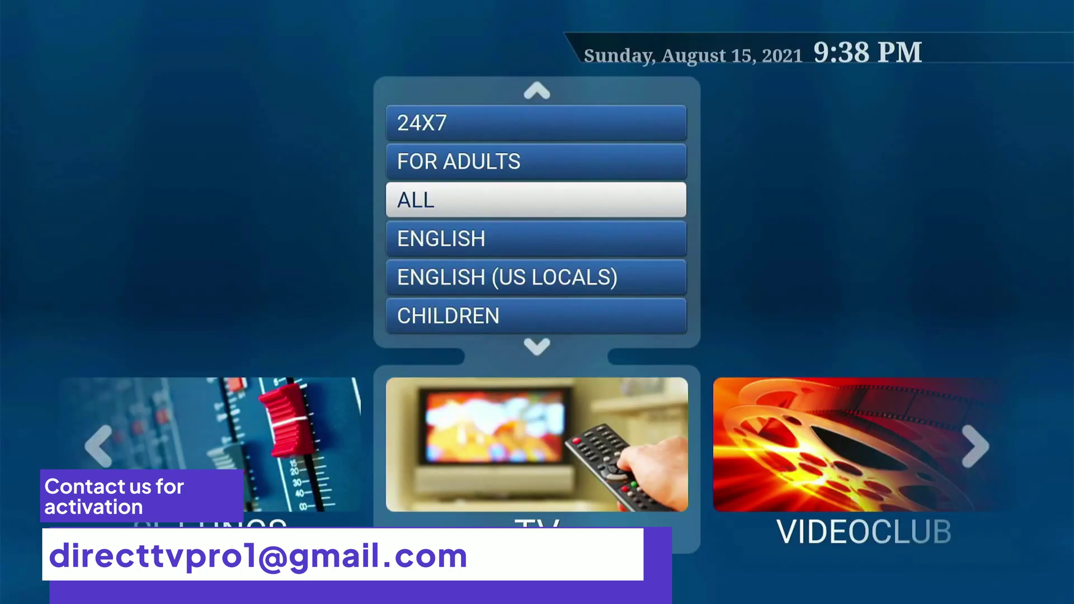